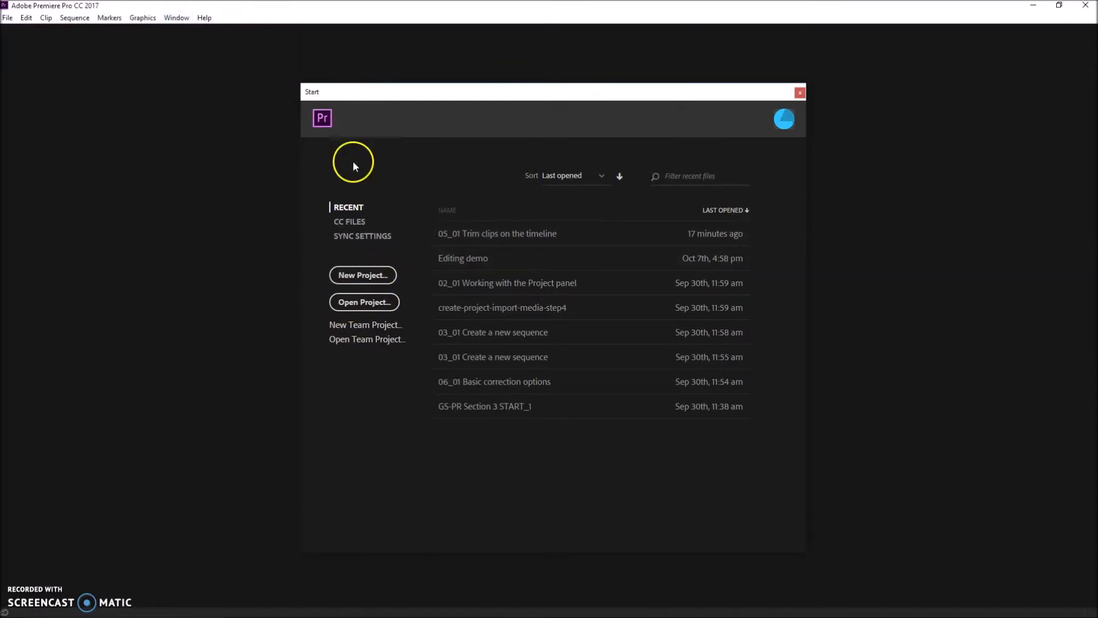
Create a new project named Test in the trim-video-clips folder, keeping the default video, audio and capture settings
left_click(367, 276)
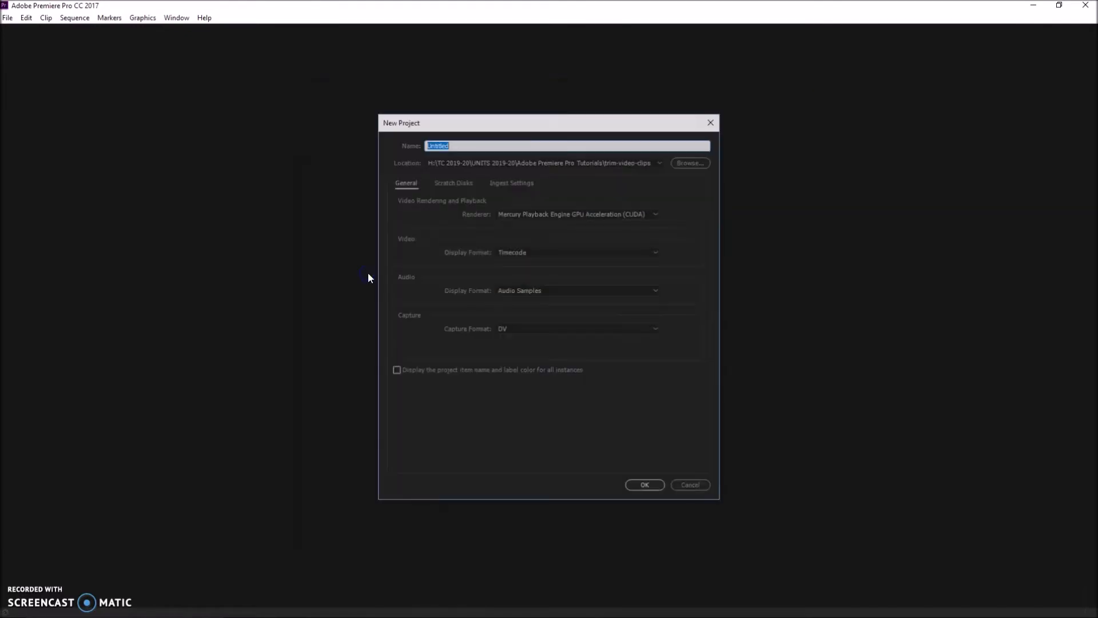
type("Test")
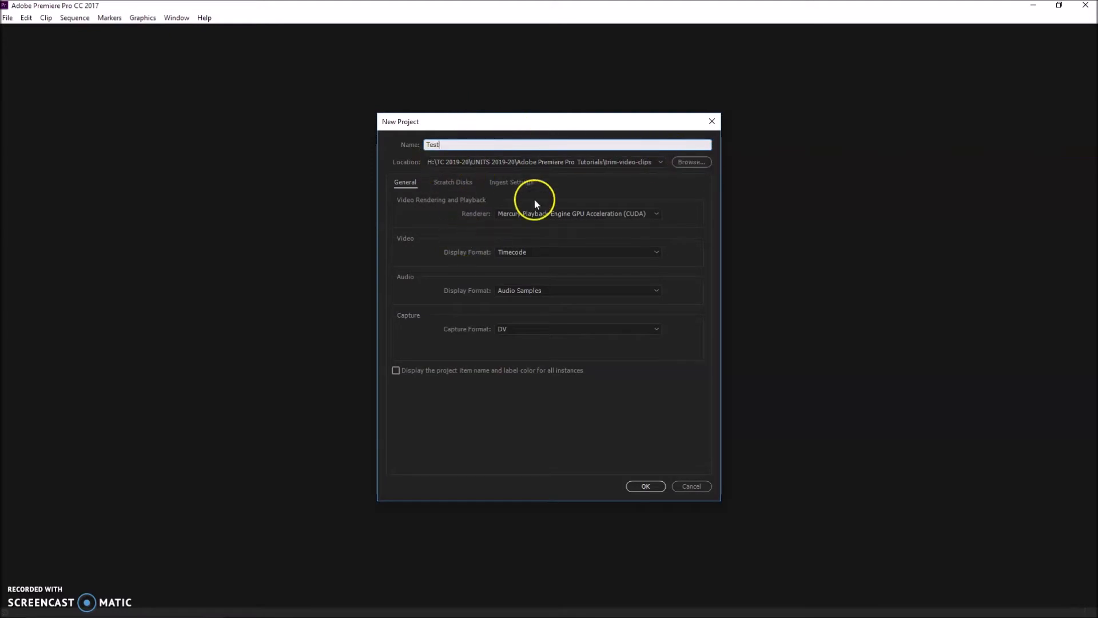
left_click(674, 163)
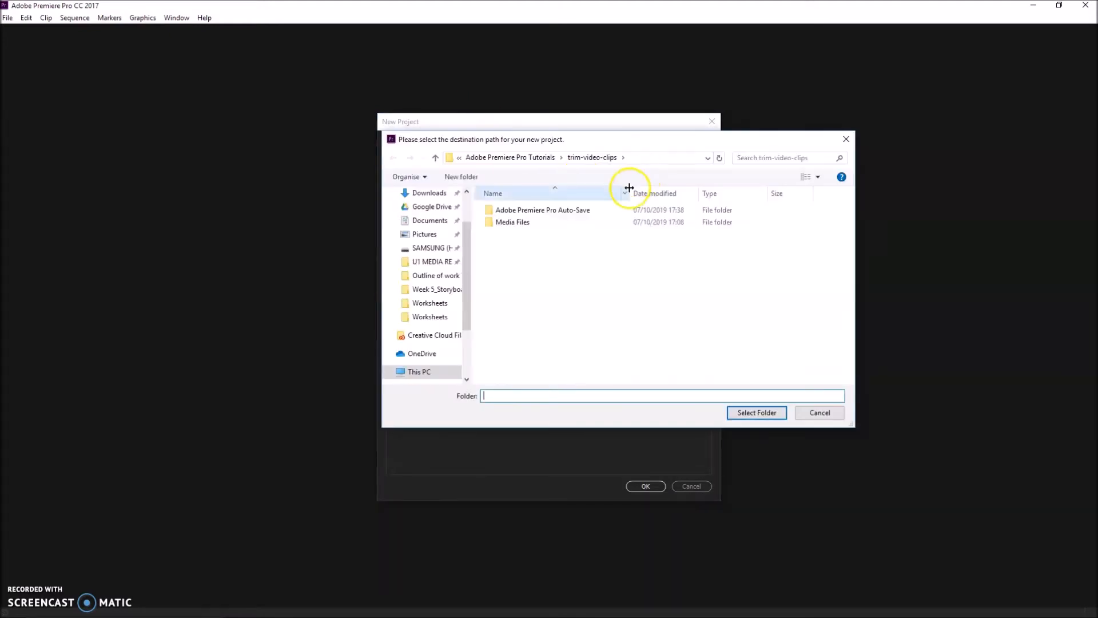
left_click(811, 414)
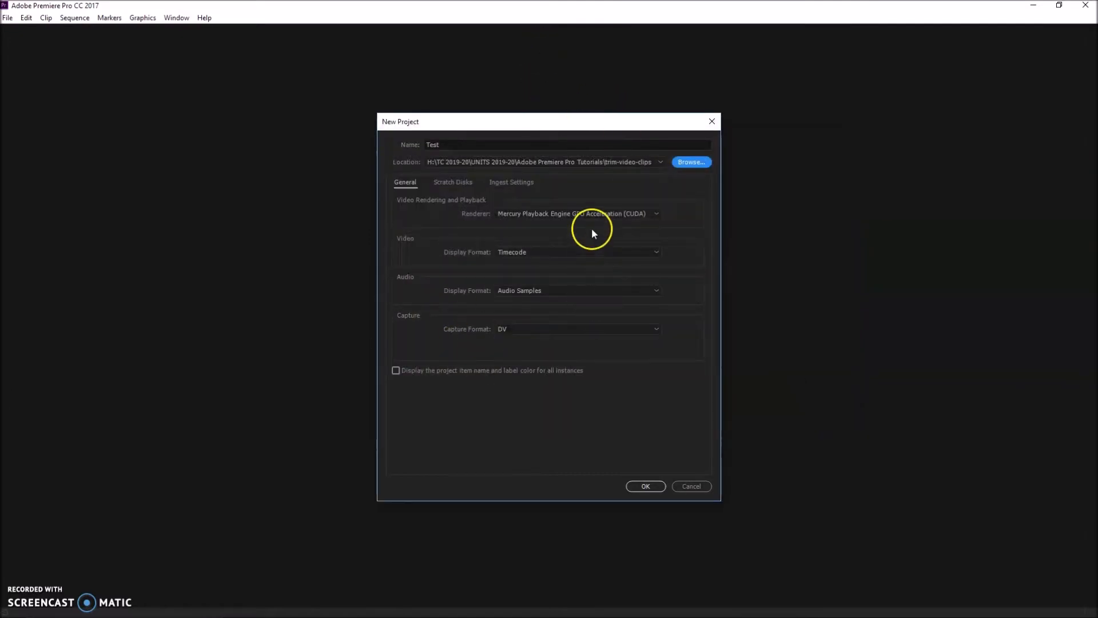
left_click(643, 486)
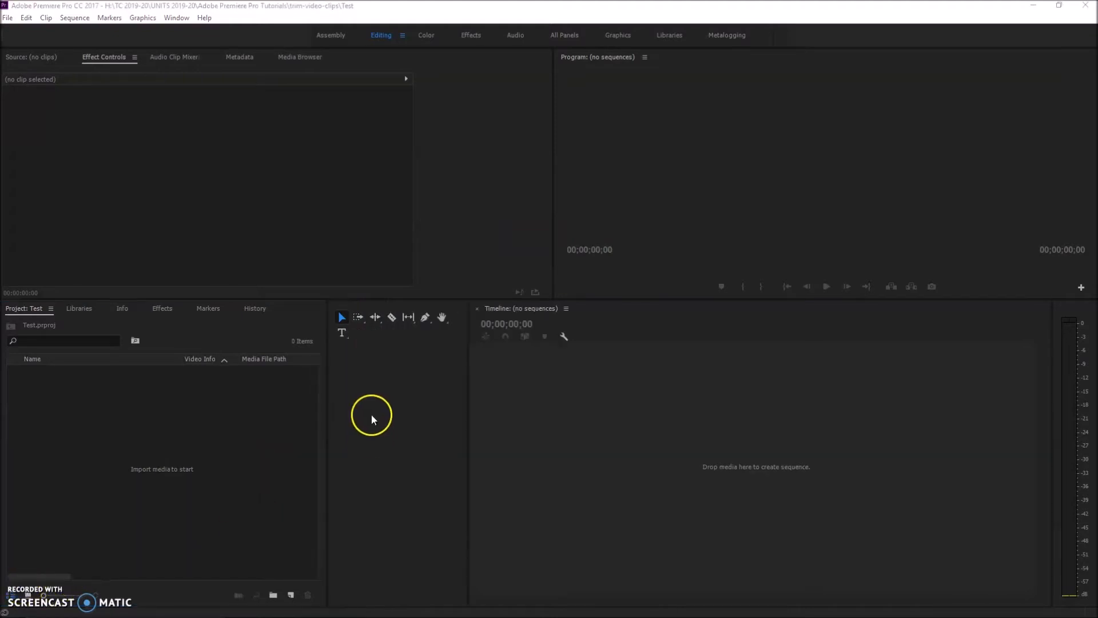
Widen the timeline area by narrowing the tools area to a single column of tools
left_click(470, 7)
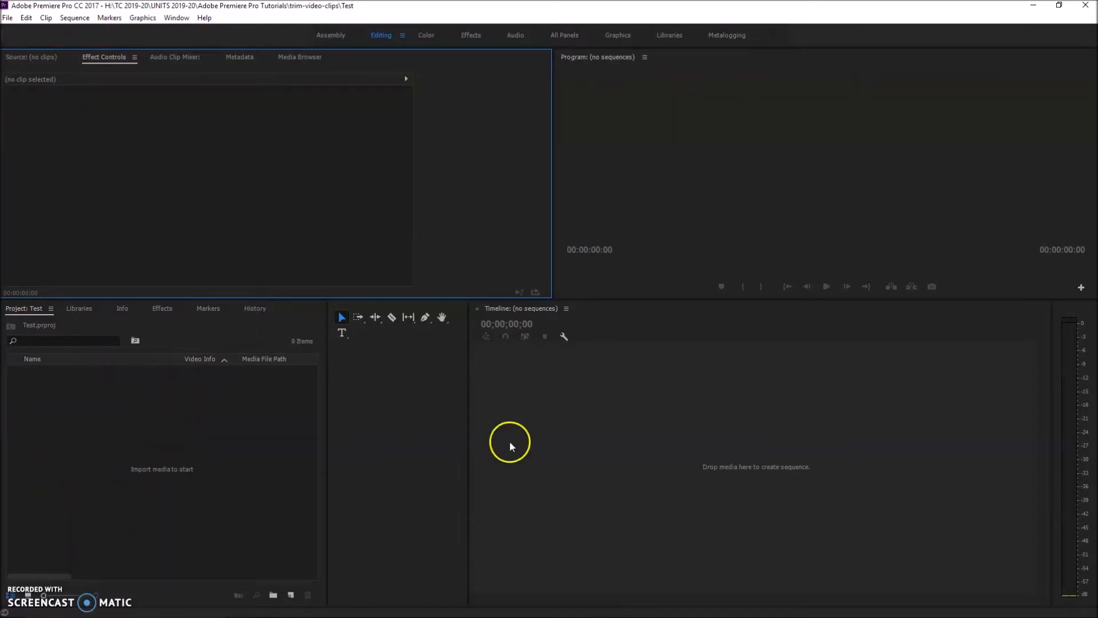
left_click(614, 400)
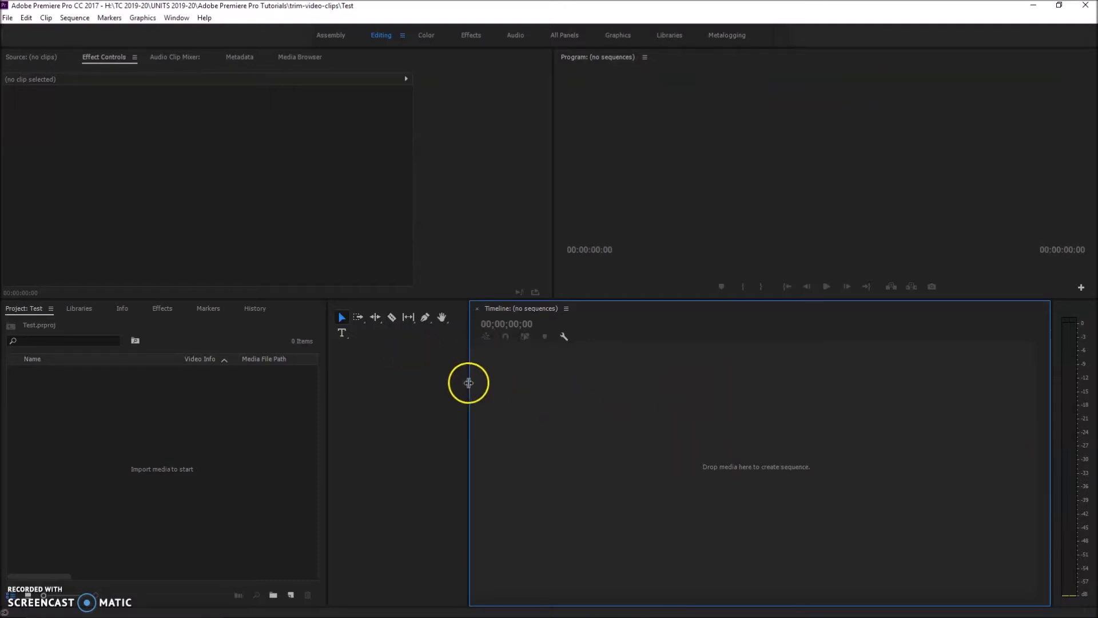
left_click_drag(467, 386, 340, 423)
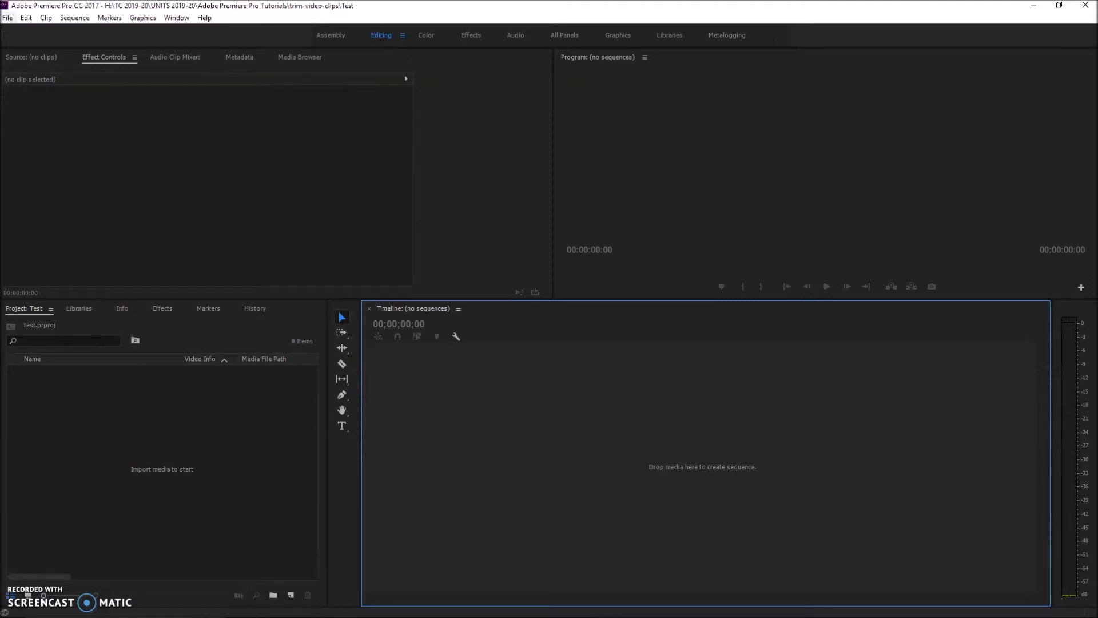
Import all the video, audio and image files from the Media Files folder in trim-video-clips into the project
left_click(7, 18)
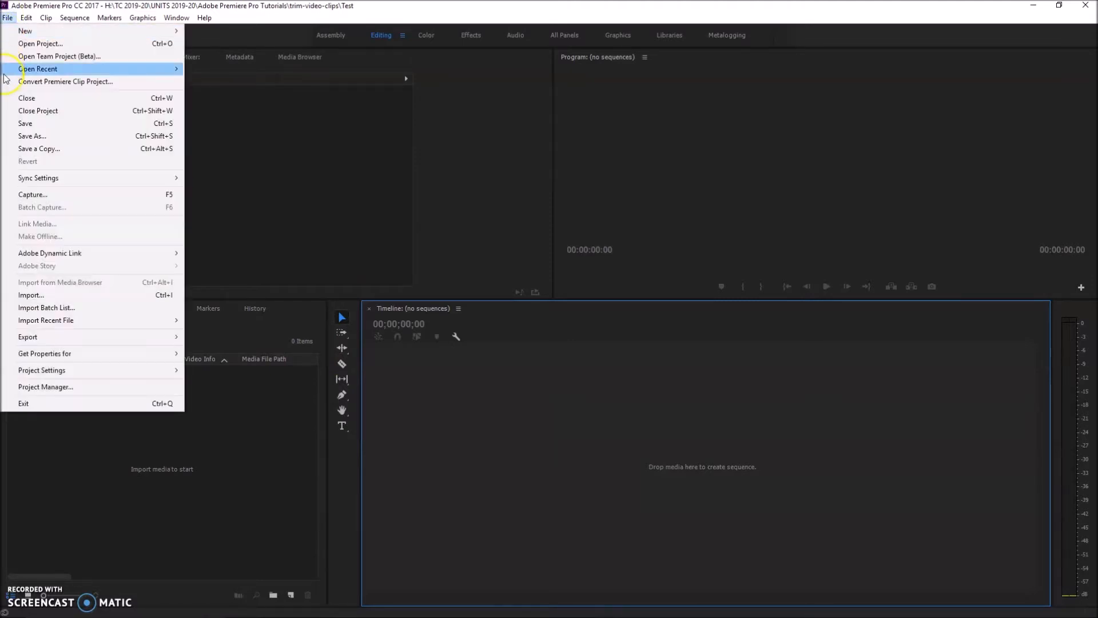
left_click(35, 295)
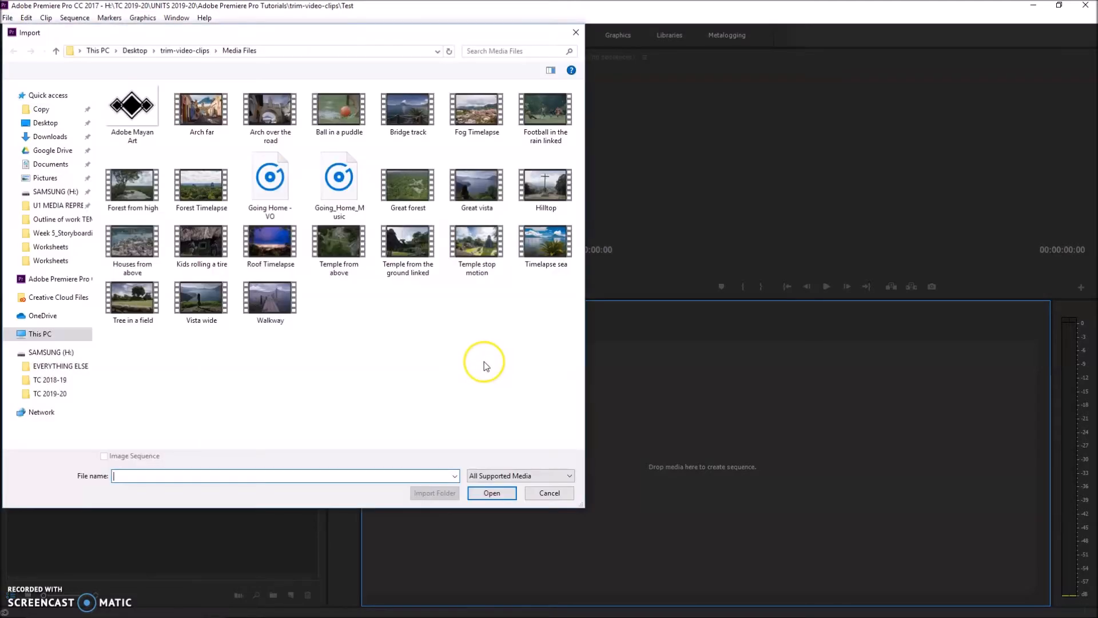
left_click(56, 51)
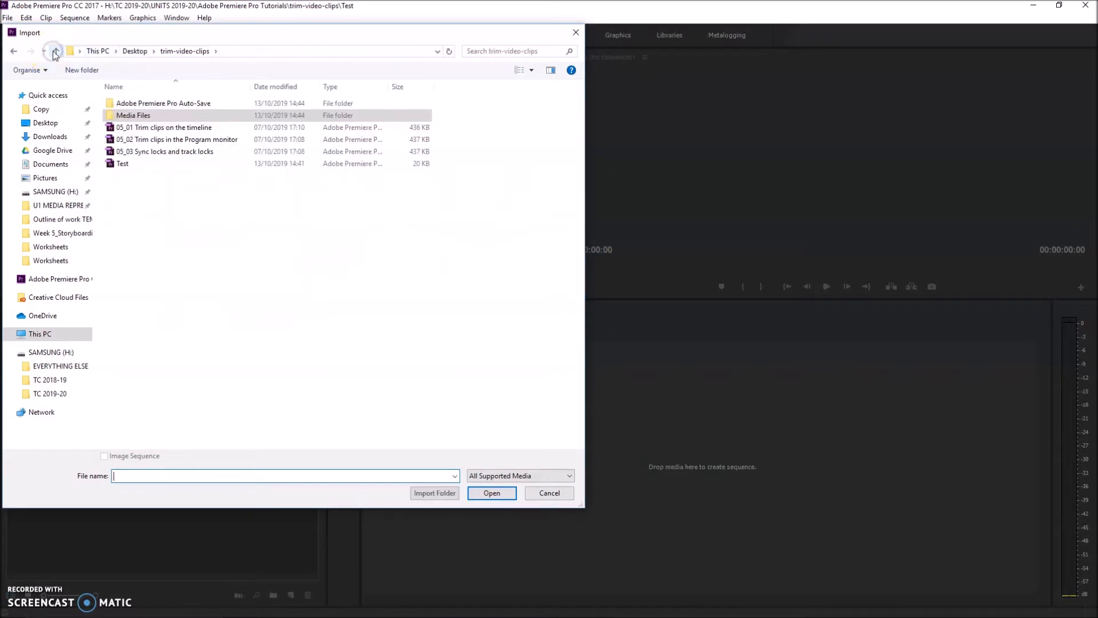
double_click(129, 116)
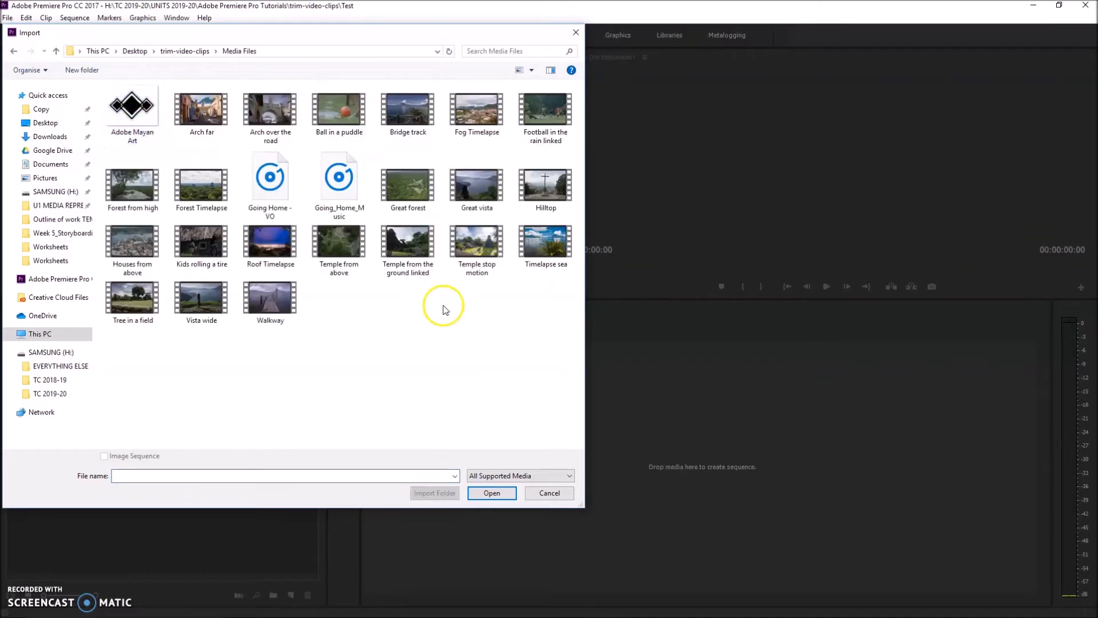
left_click(339, 179)
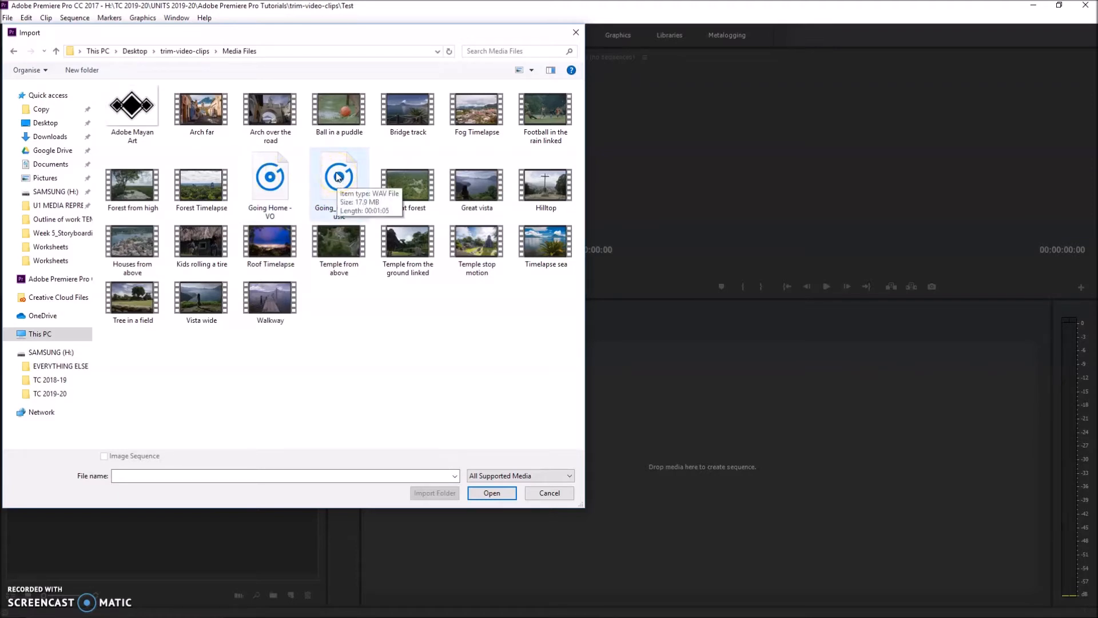
left_click(497, 291)
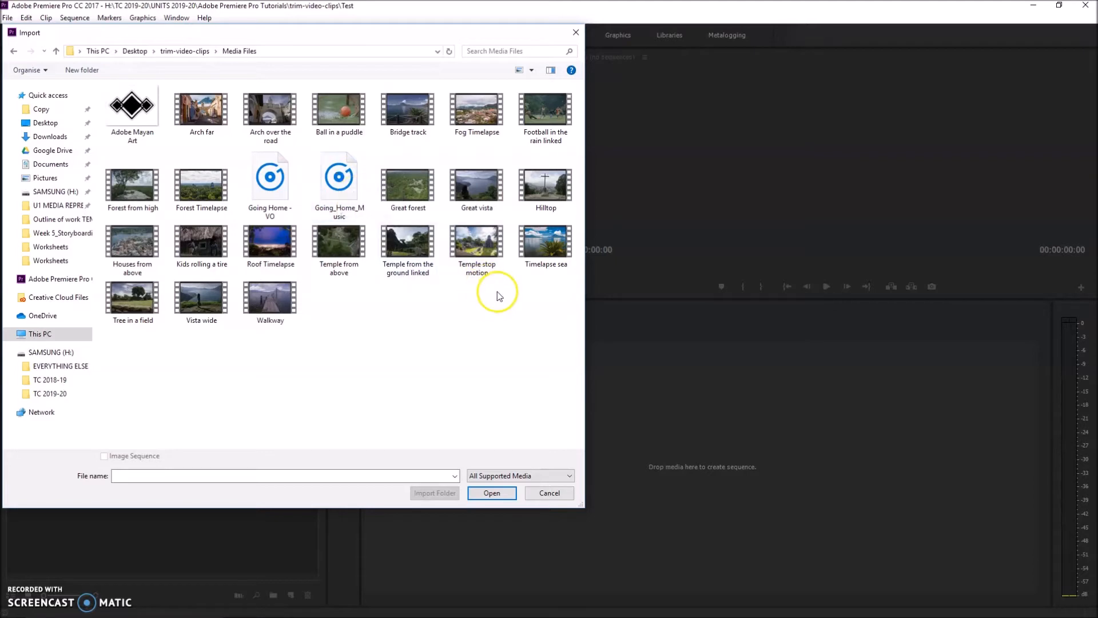
left_click_drag(561, 360, 112, 102)
left_click(326, 161)
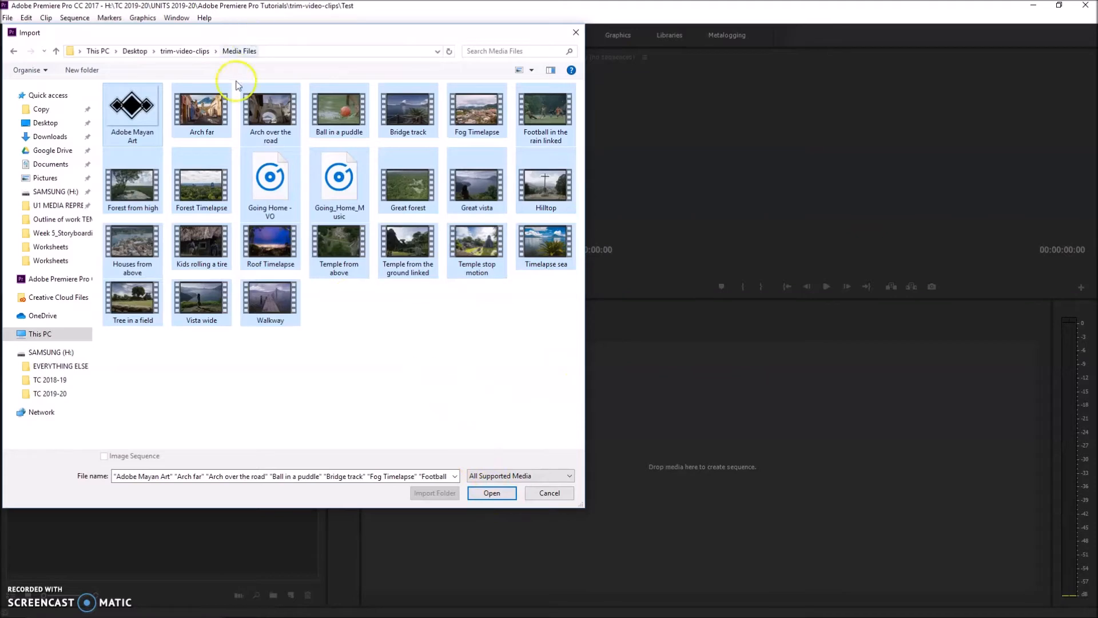
left_click(490, 493)
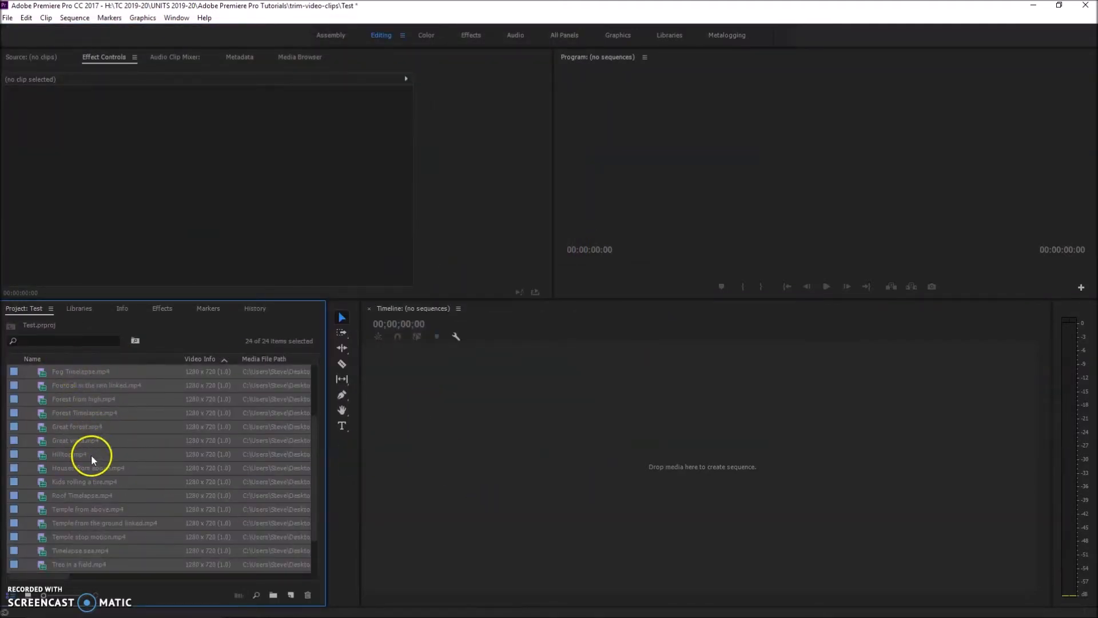
Look through the imported media list, examining its video clips, audio files and still image
scroll(69, 409, "up", 2)
left_click(74, 409)
left_click(74, 399)
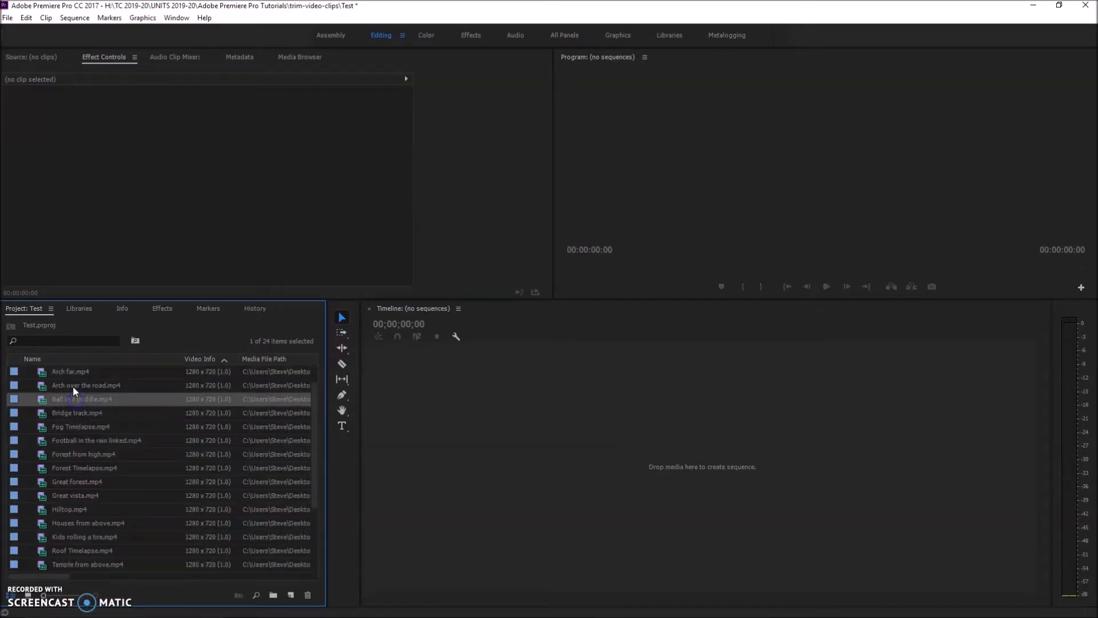
left_click(72, 385)
scroll(72, 383, "up", 2)
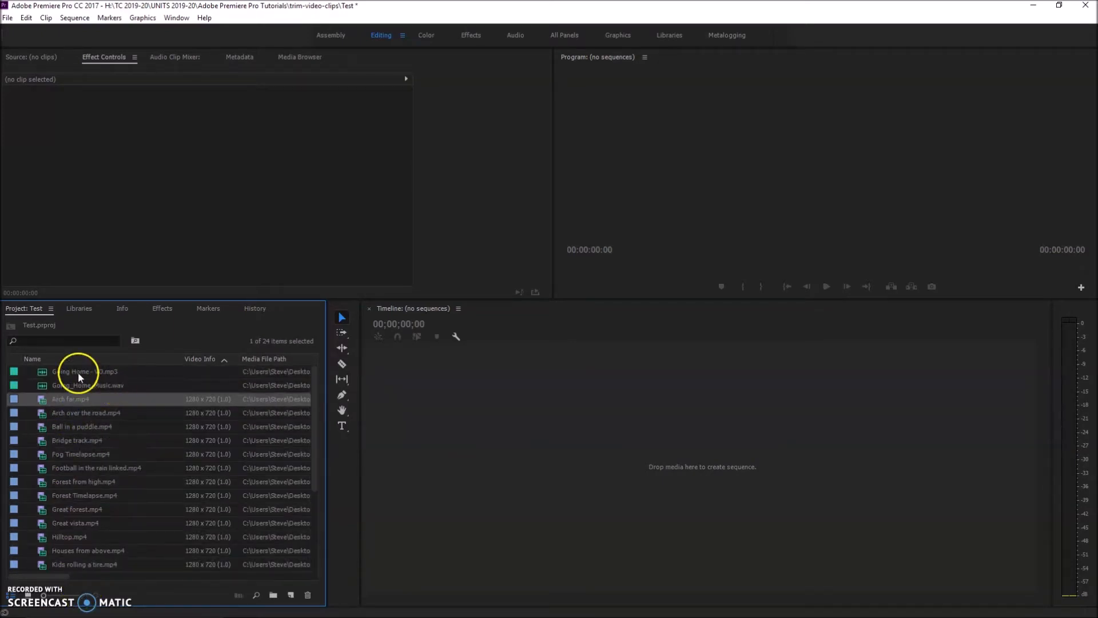
left_click(82, 371)
left_click(80, 383)
scroll(152, 428, "down", 3)
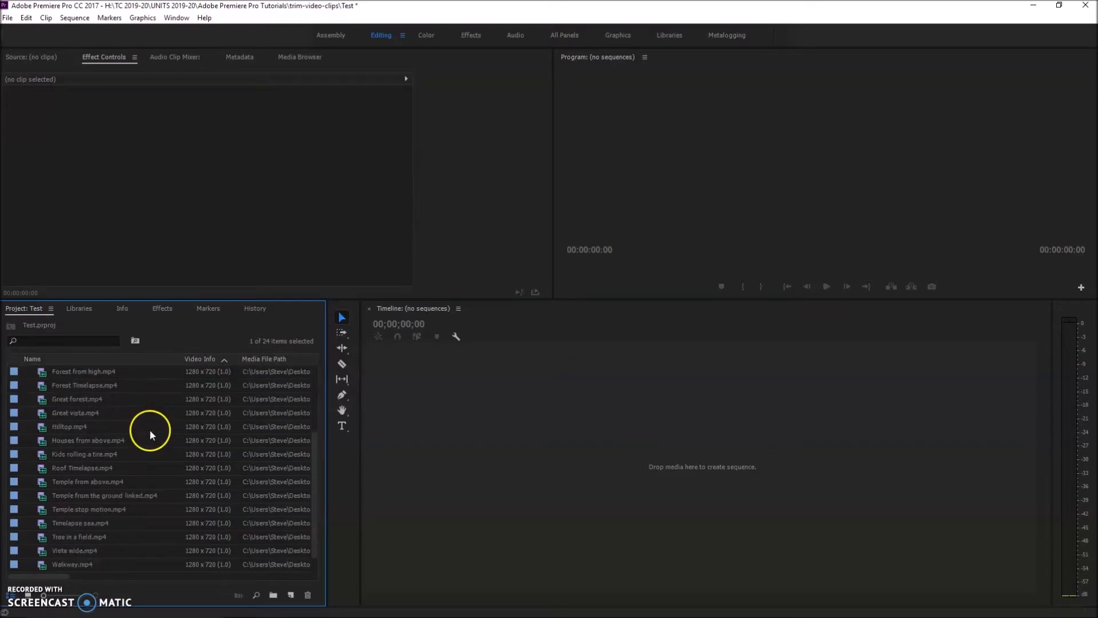
left_click(79, 564)
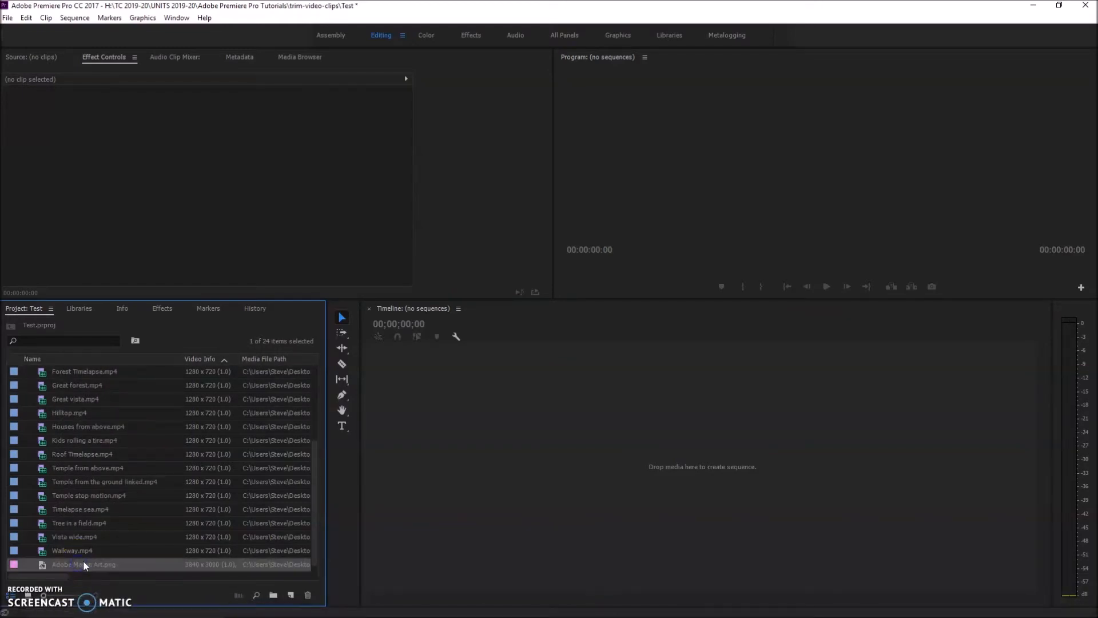
scroll(104, 454, "up", 3)
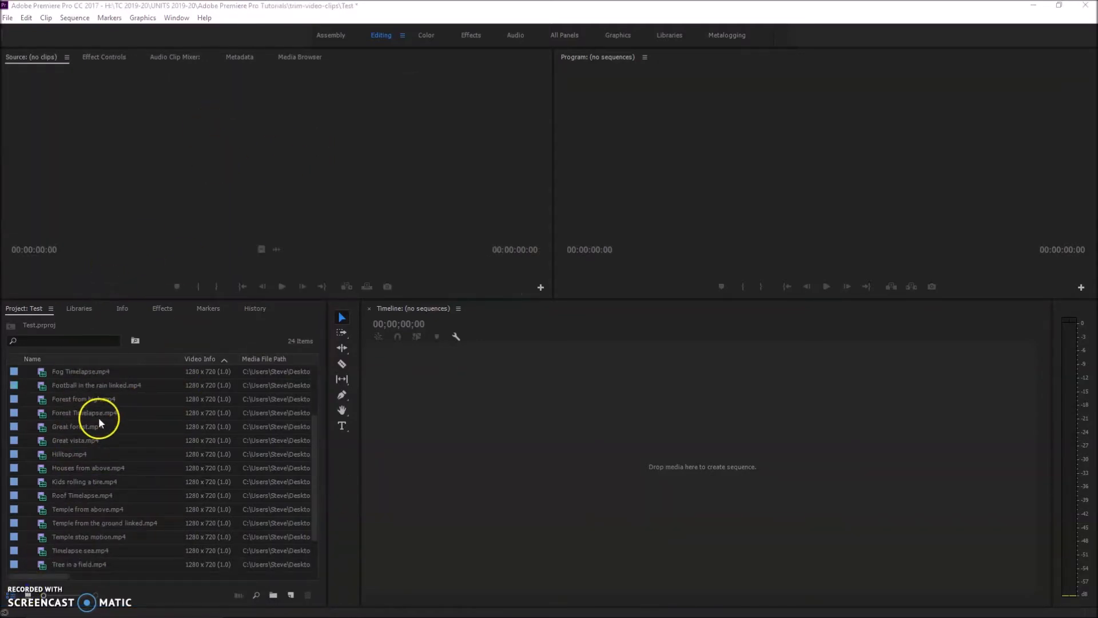
scroll(84, 408, "up", 1)
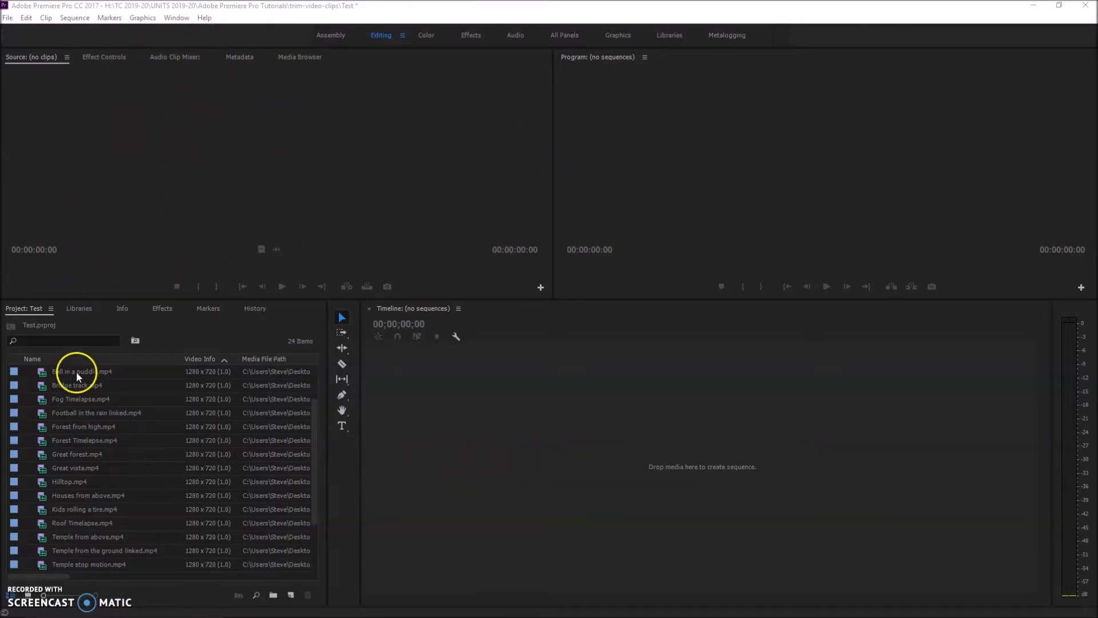
Preview Bridge track.mp4 in the Source monitor and mark its In point at 00:00:03:21
double_click(66, 386)
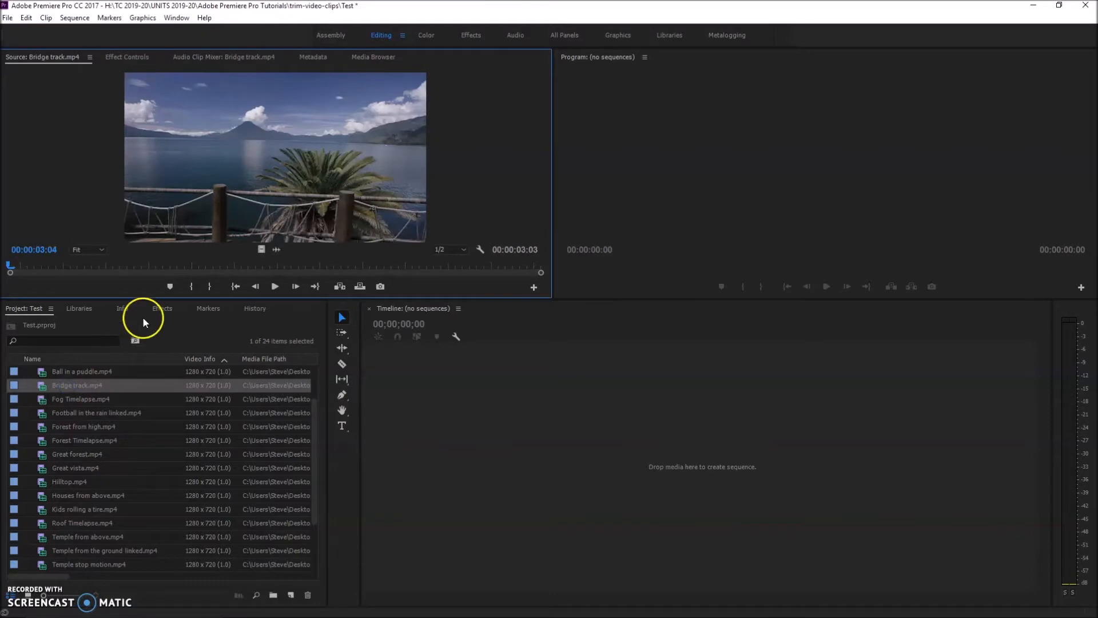
left_click(271, 287)
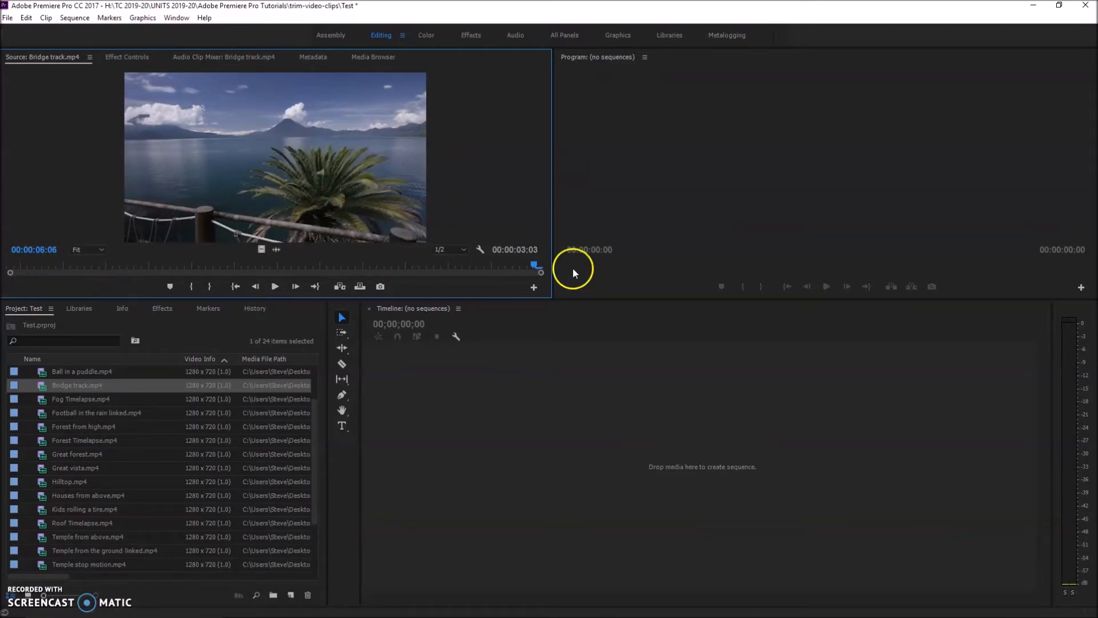
left_click_drag(533, 265, 130, 259)
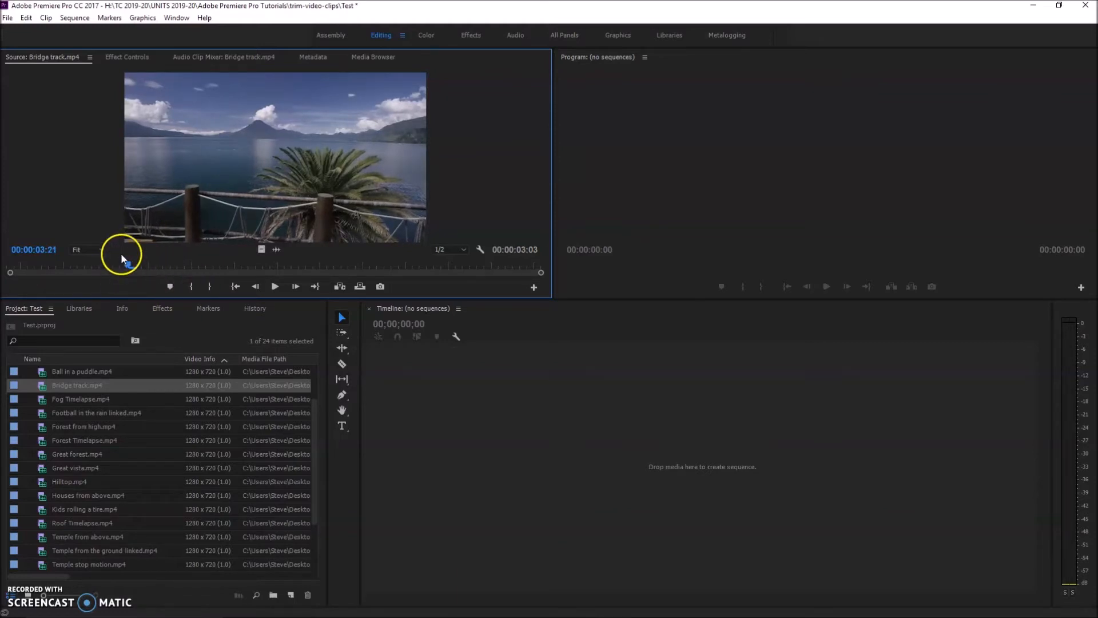
left_click(192, 287)
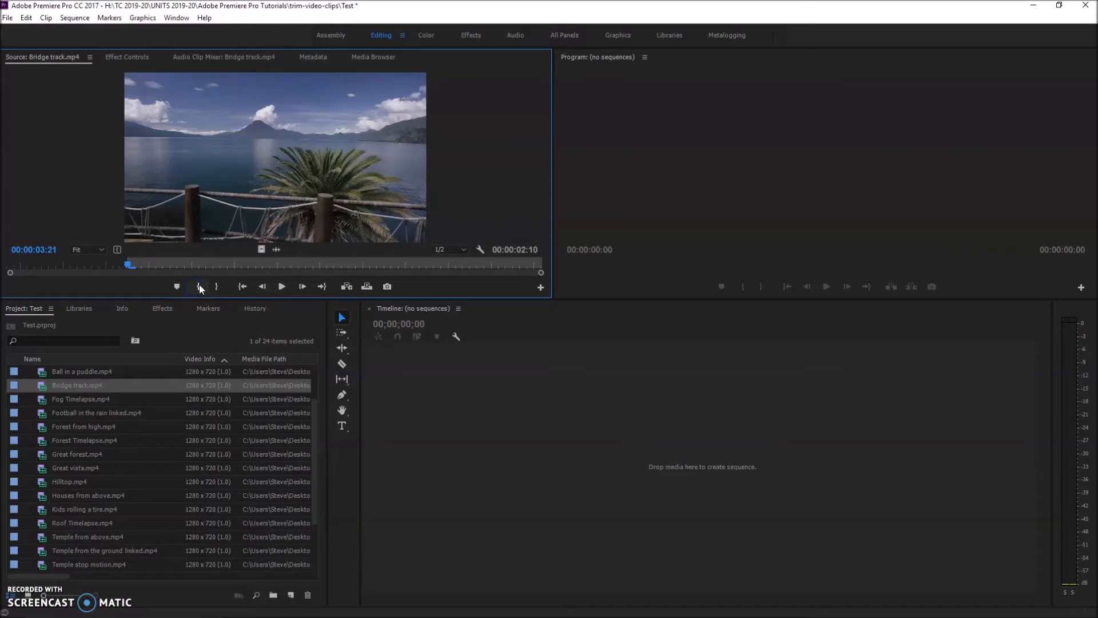
Mark the Out point of Bridge track.mp4 at 00:00:05:15 in the Source monitor
left_click_drag(128, 263, 428, 273)
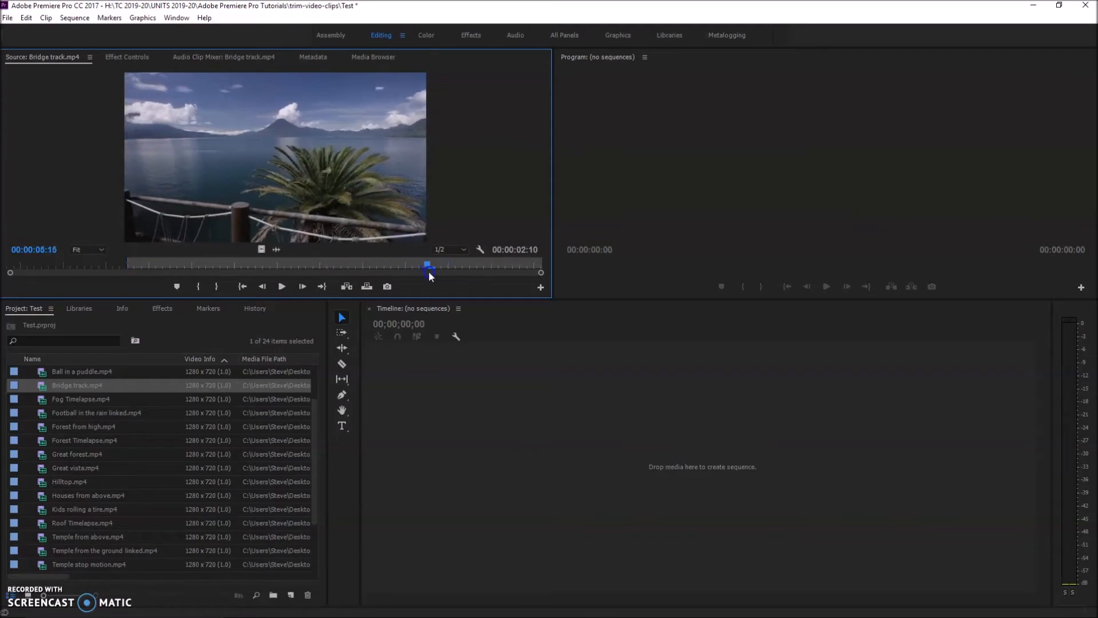
left_click(216, 286)
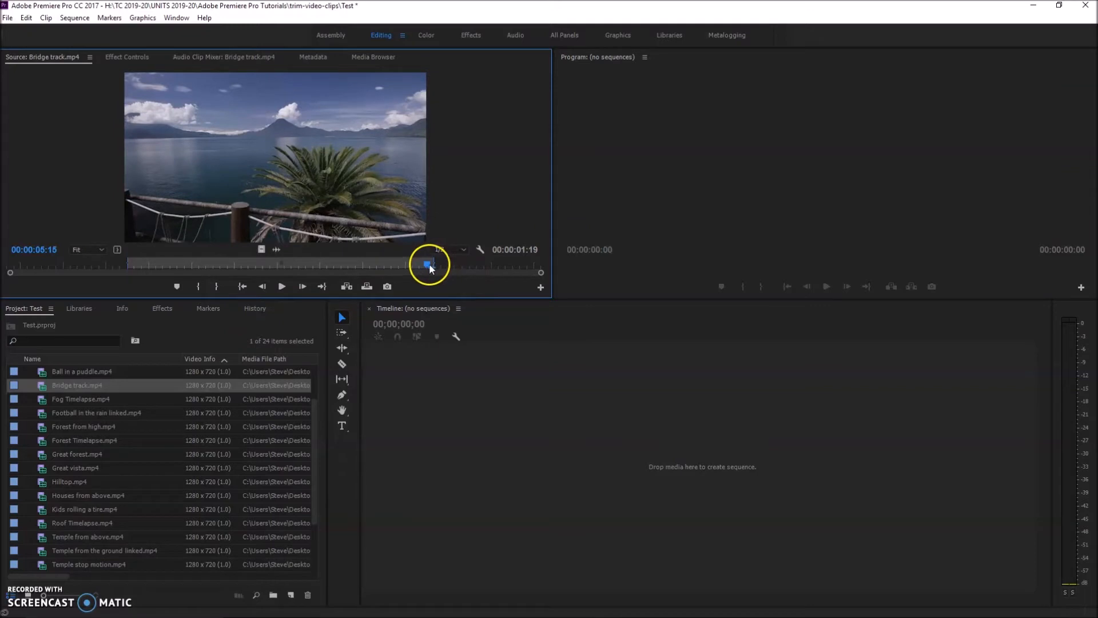
left_click_drag(433, 263, 435, 264)
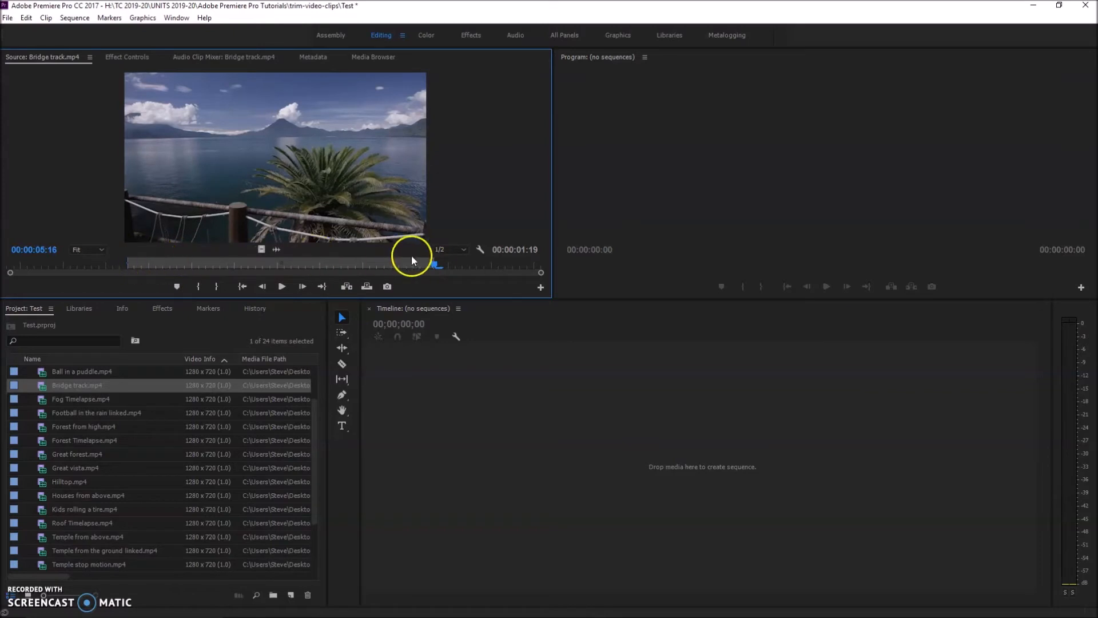
Create a sequence from the trimmed Bridge track.mp4 by placing the clip on the empty timeline
left_click(41, 389)
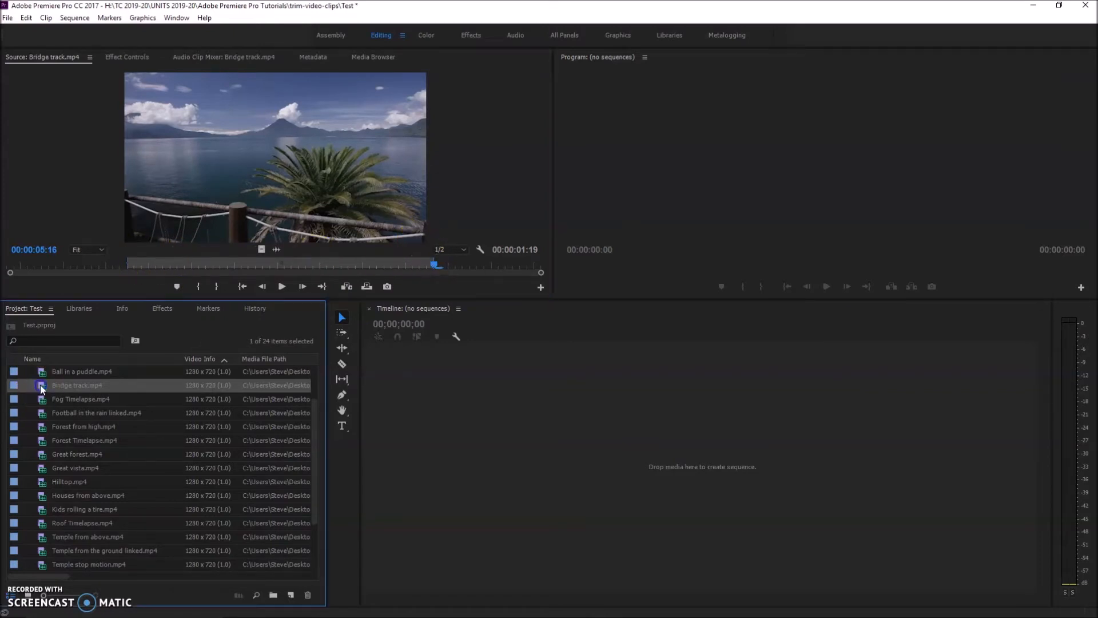
left_click_drag(203, 405, 498, 455)
left_click_drag(500, 337, 496, 400)
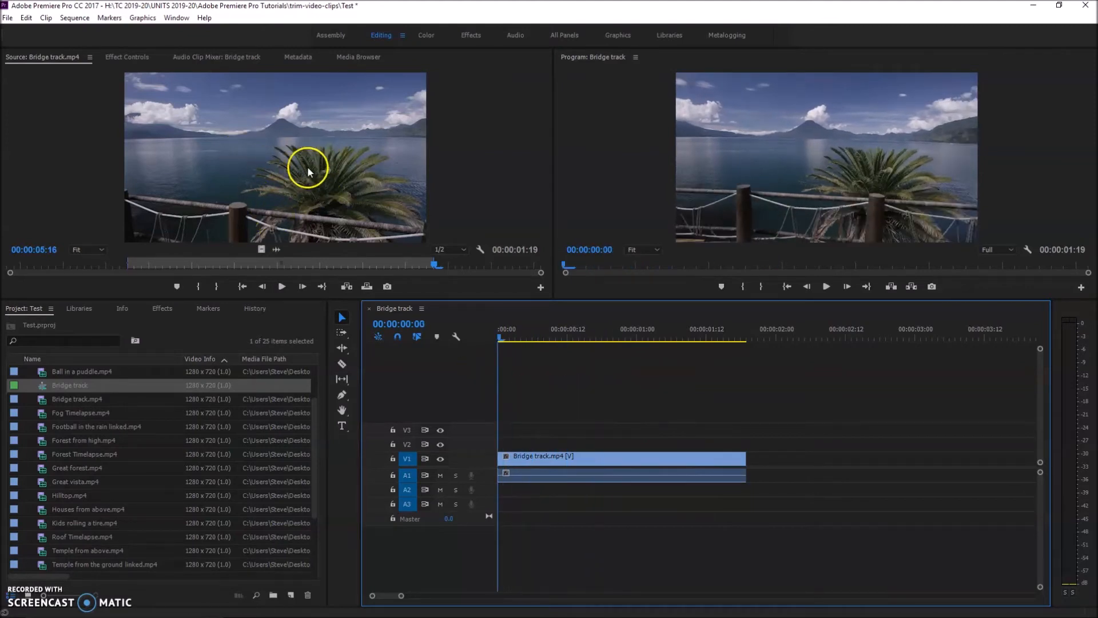
Delete the Bridge track.mp4 clip from the sequence and select its source clip in the project media
left_click(566, 458)
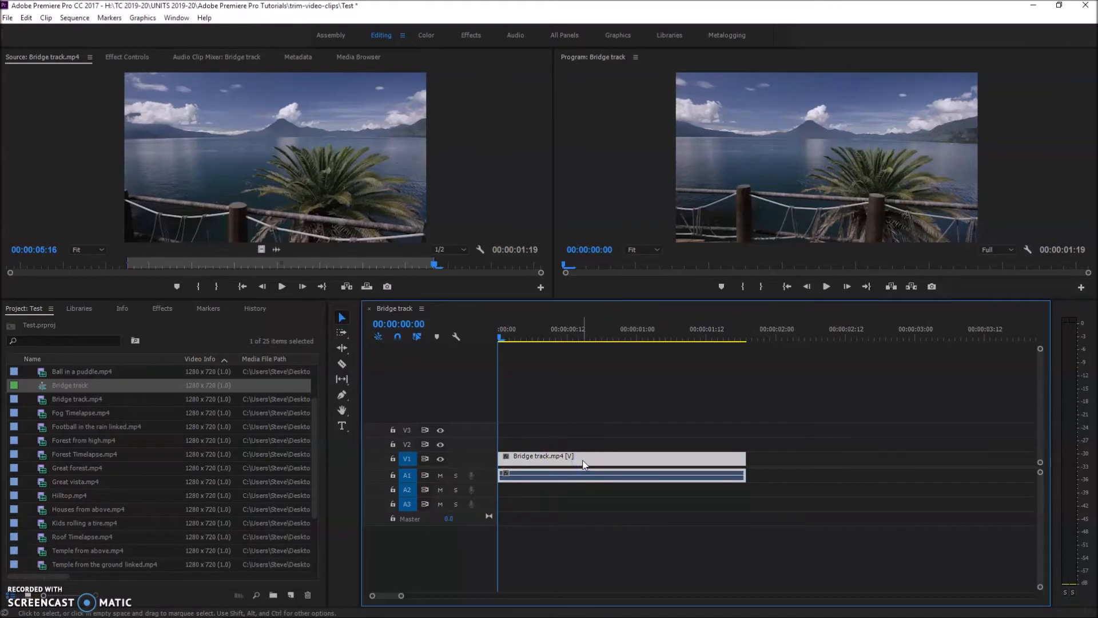
key("Delete")
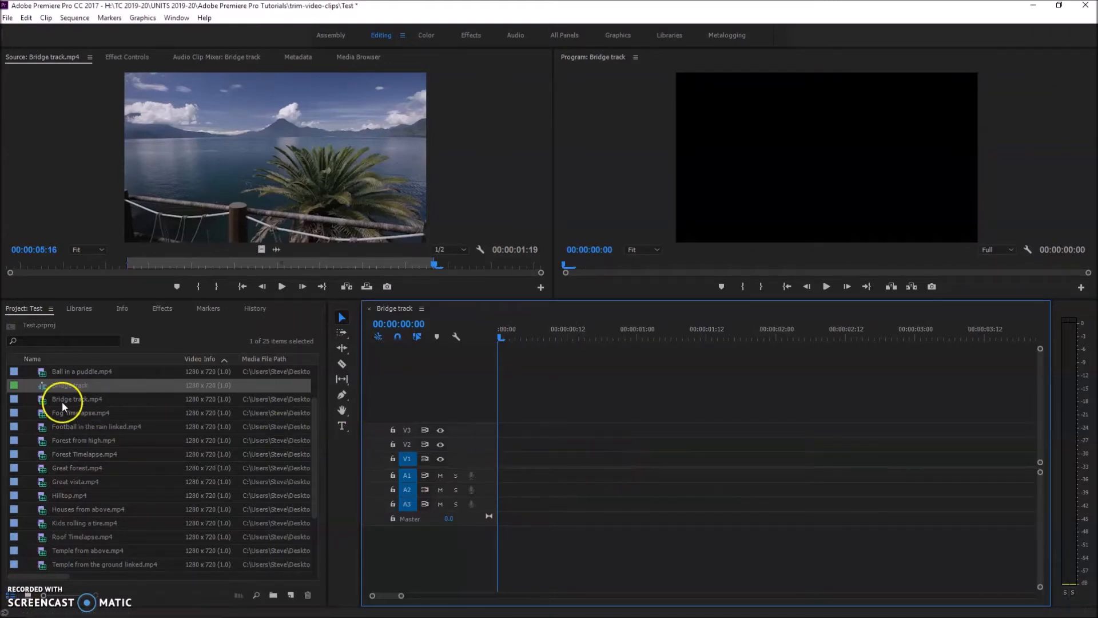
scroll(62, 401, "up", 2)
scroll(152, 436, "down", 1)
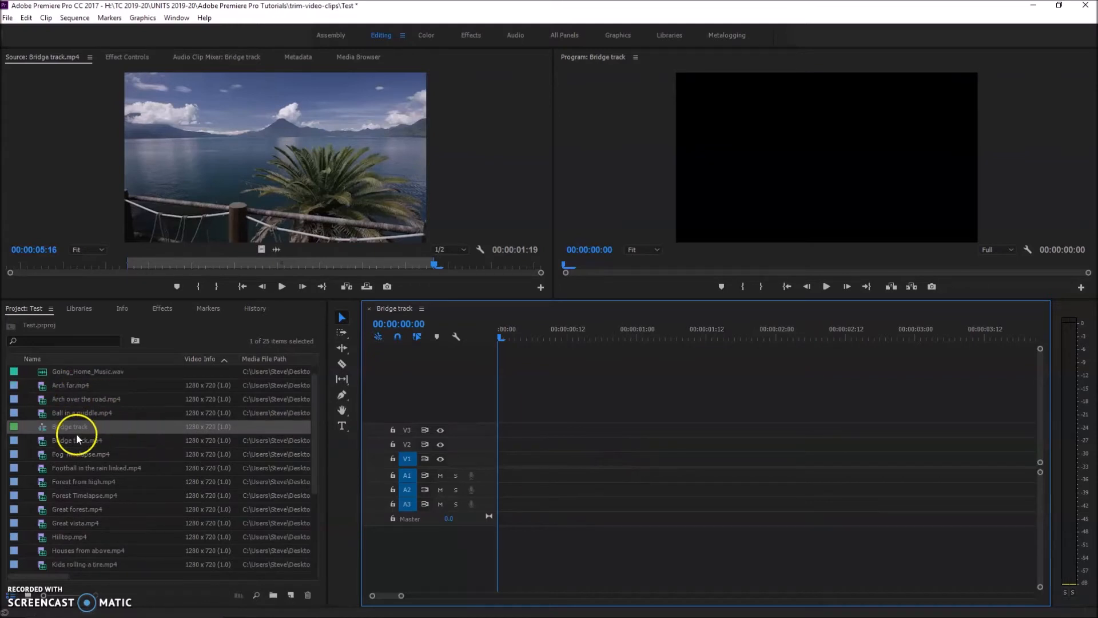
left_click(77, 440)
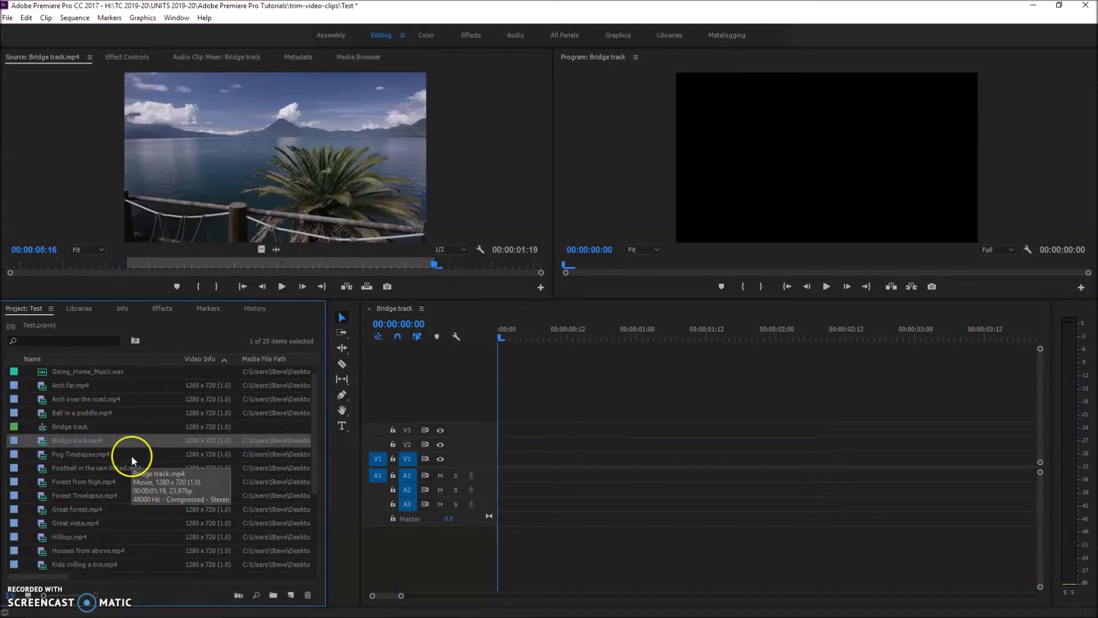
Place the clips from Bridge track.mp4 through Walkway.mp4 in order on track V1, starting at the beginning of the sequence
scroll(132, 455, "down", 1)
scroll(131, 455, "down", 3)
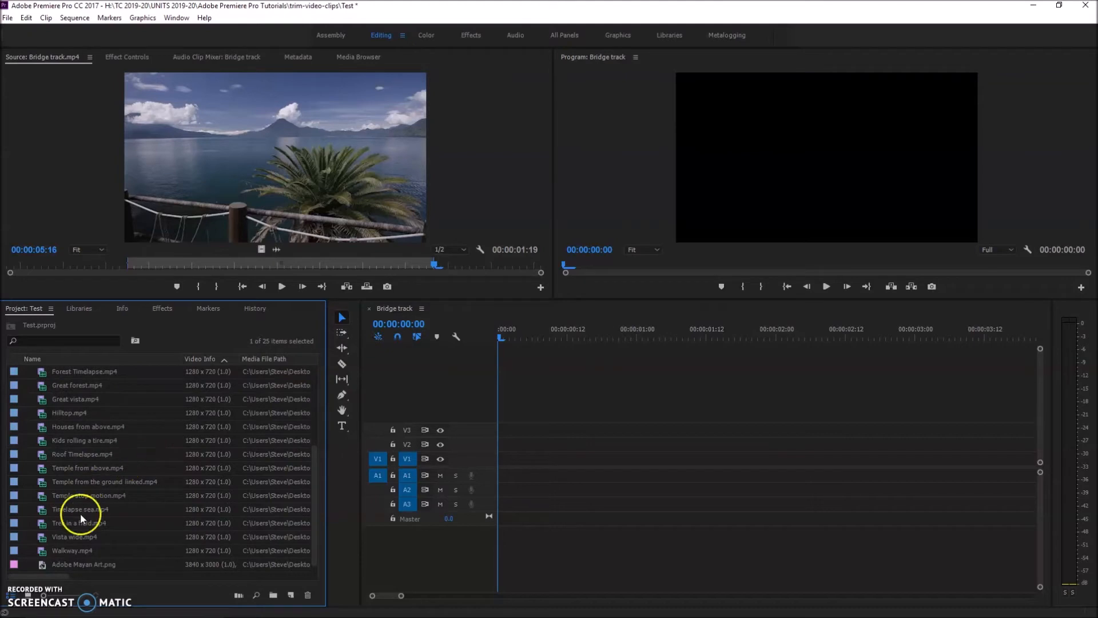
left_click(80, 549, "shift")
scroll(76, 401, "up", 2)
left_click_drag(40, 399, 503, 455)
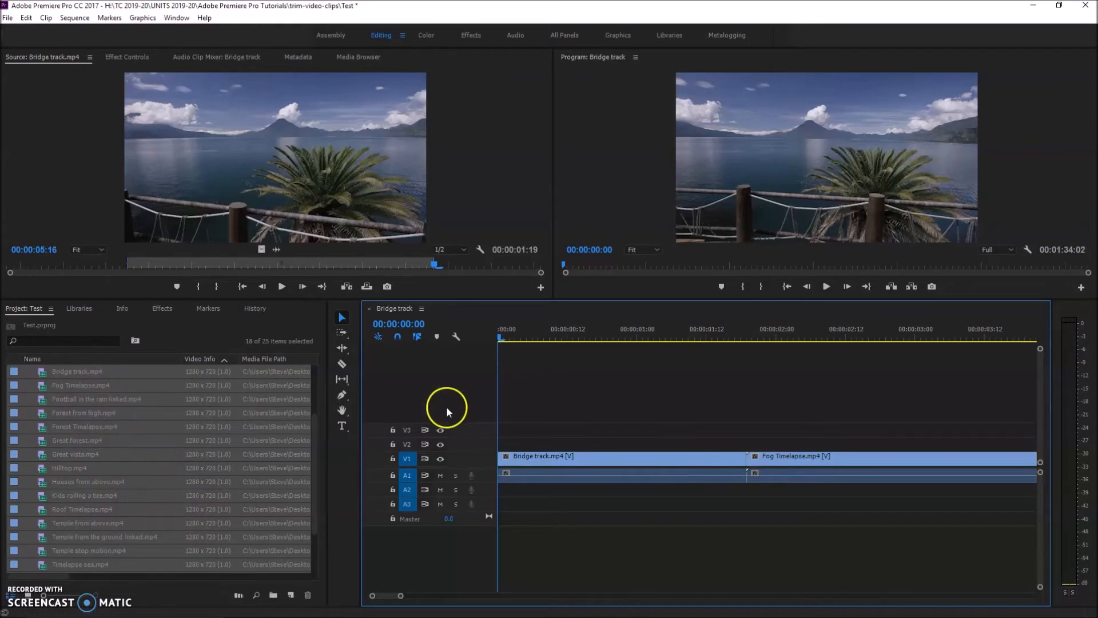
scroll(146, 462, "up", 2)
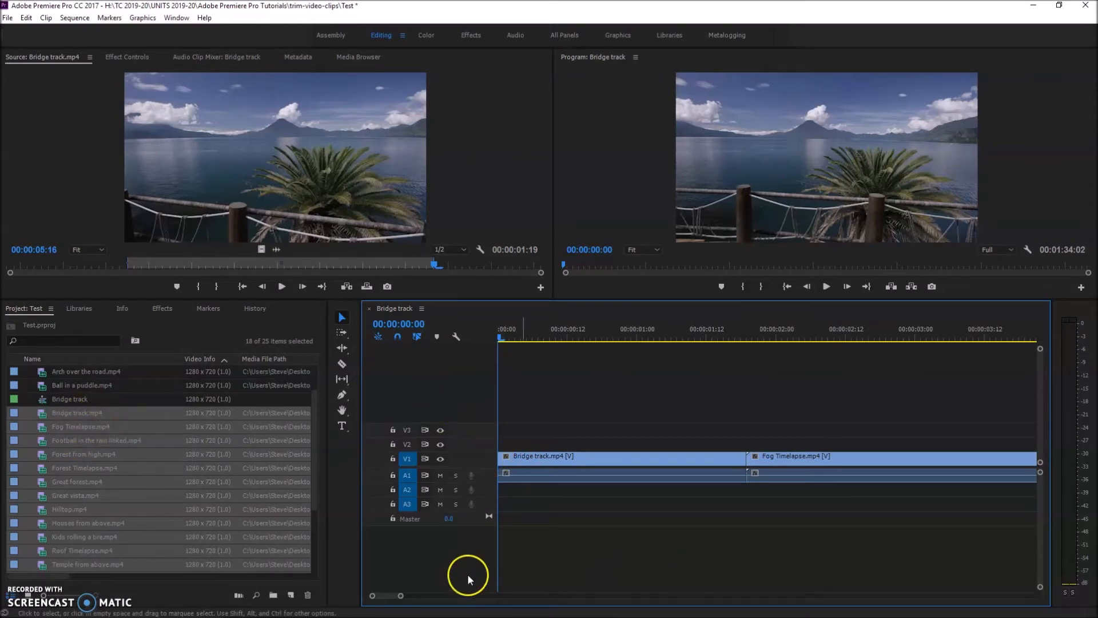
left_click_drag(400, 597, 596, 598)
left_click_drag(502, 327, 482, 372)
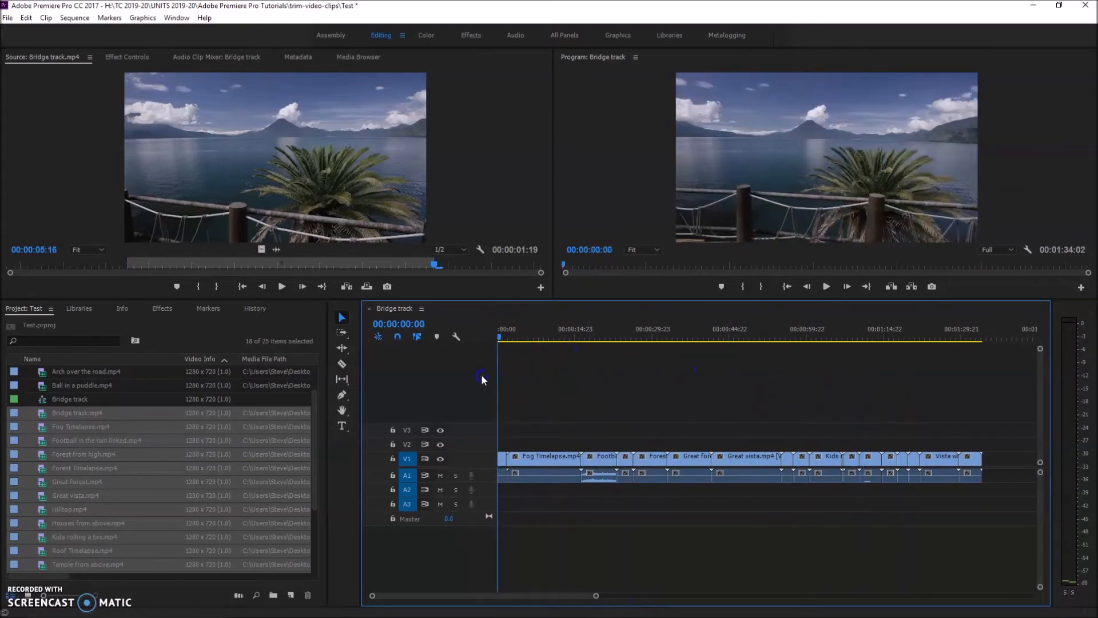
left_click_drag(564, 473, 526, 483)
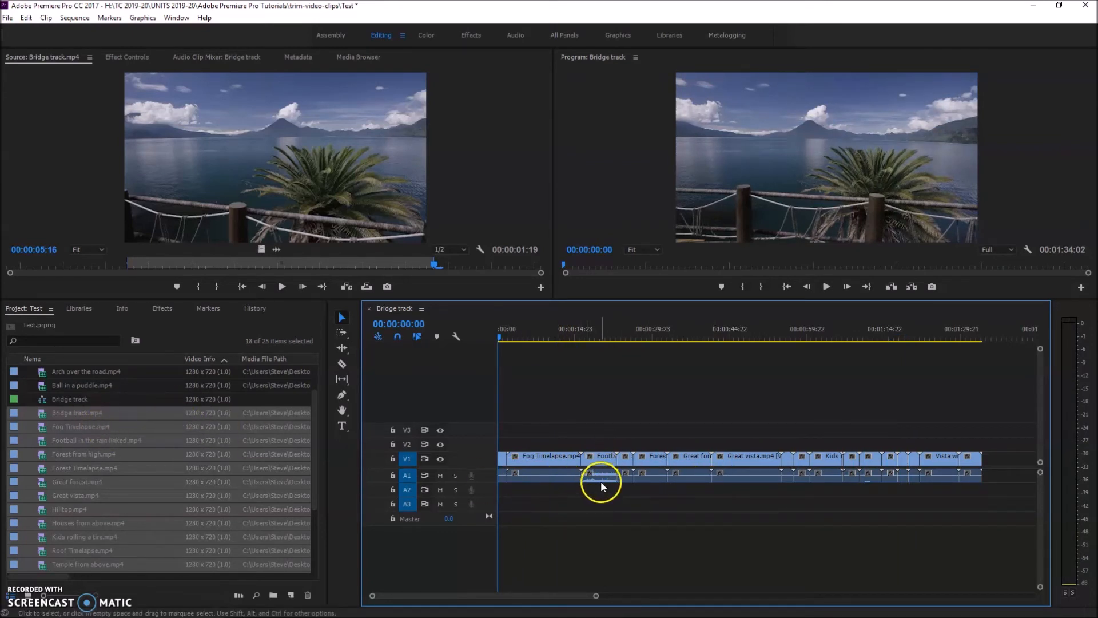
Add Going Home - VO.mp3 to audio track A2 and align its start with the beginning of the sequence
scroll(65, 390, "up", 3)
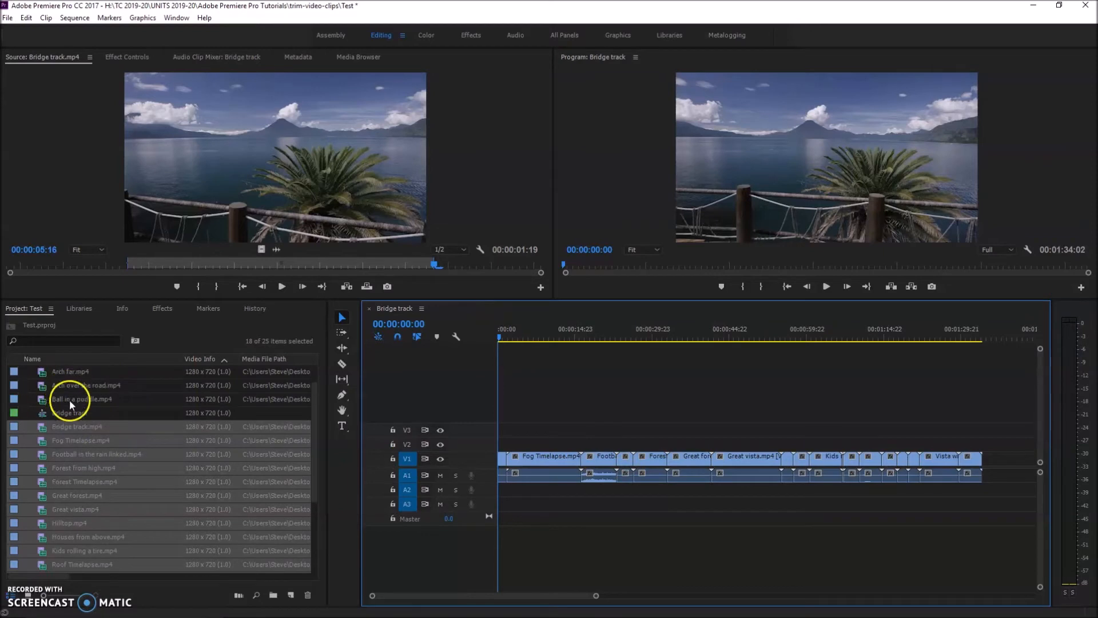
left_click(72, 371)
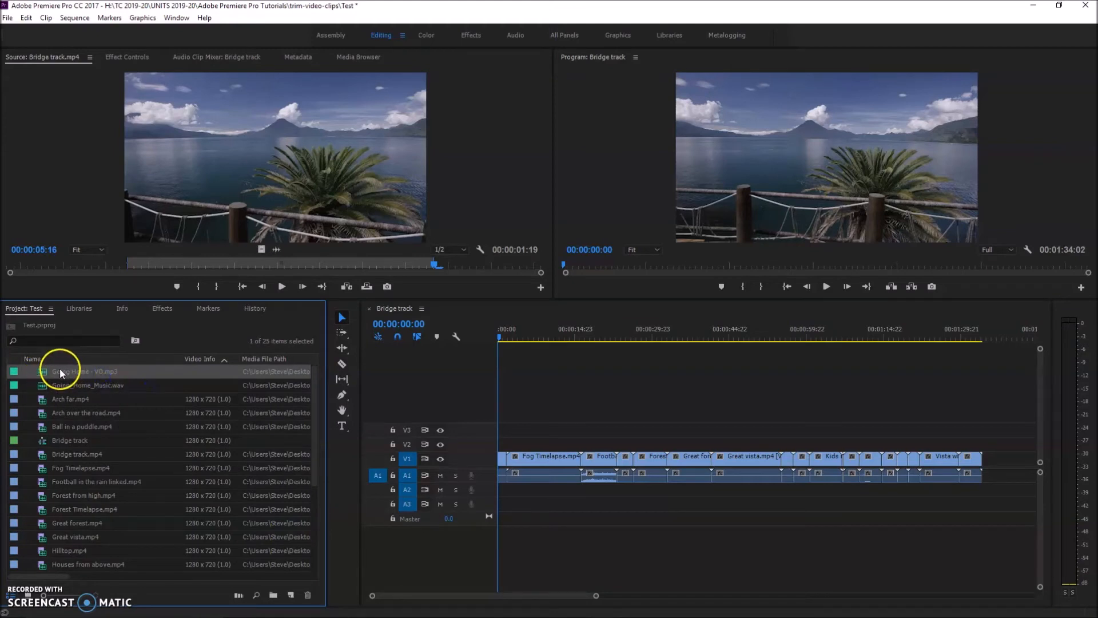
left_click_drag(42, 371, 527, 491)
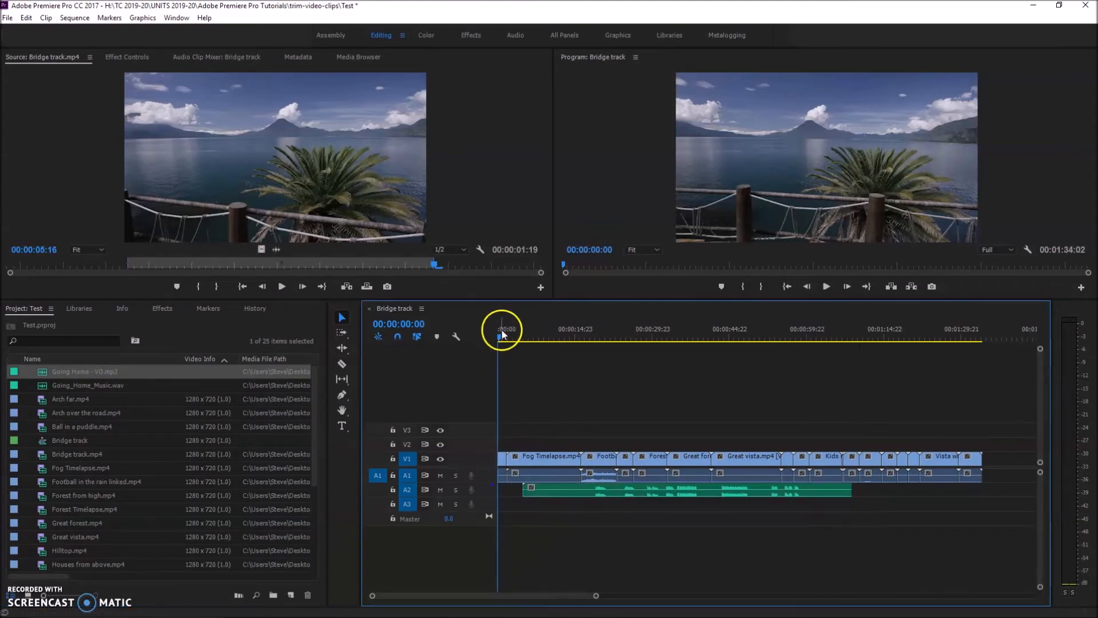
left_click_drag(667, 497, 643, 496)
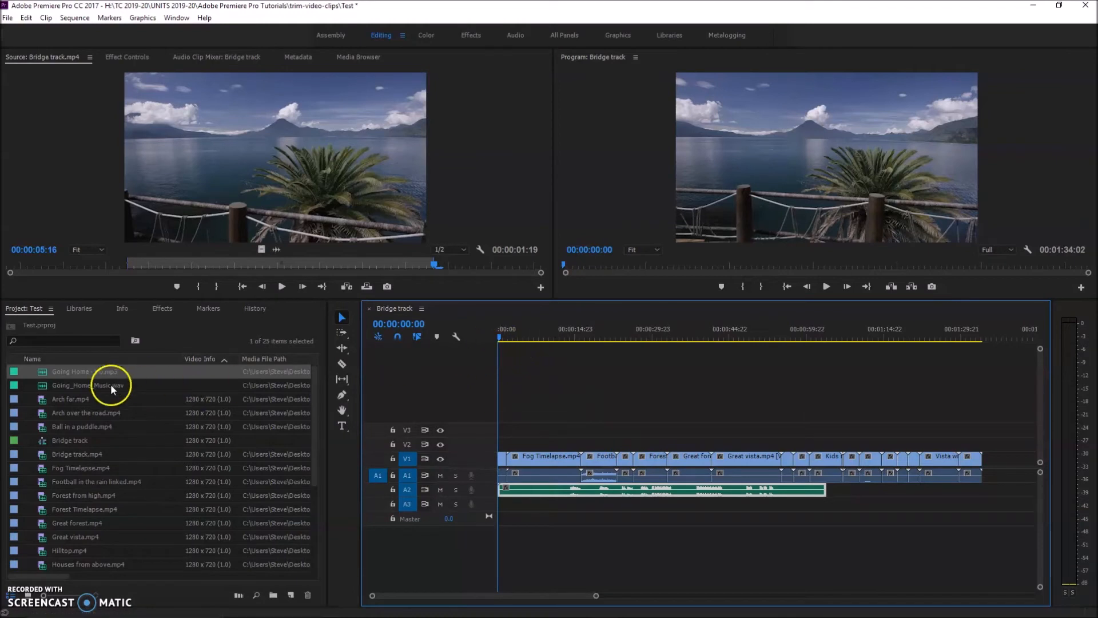
Add Going_Home_Music.wav to audio track A3 at the beginning of the sequence
left_click(71, 382)
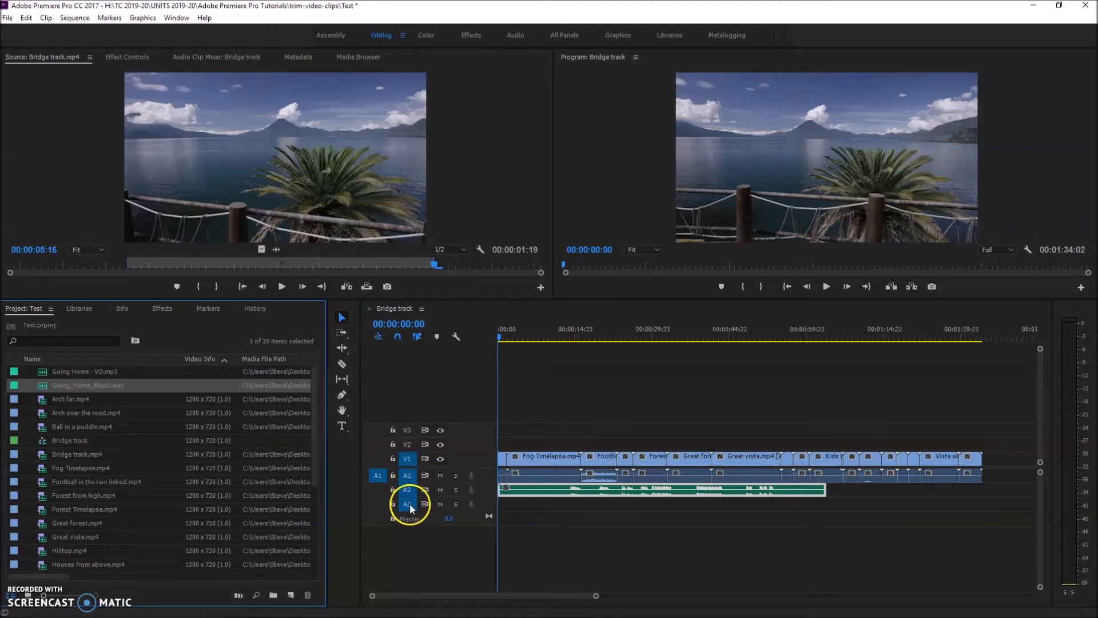
scroll(407, 444, "up", 1)
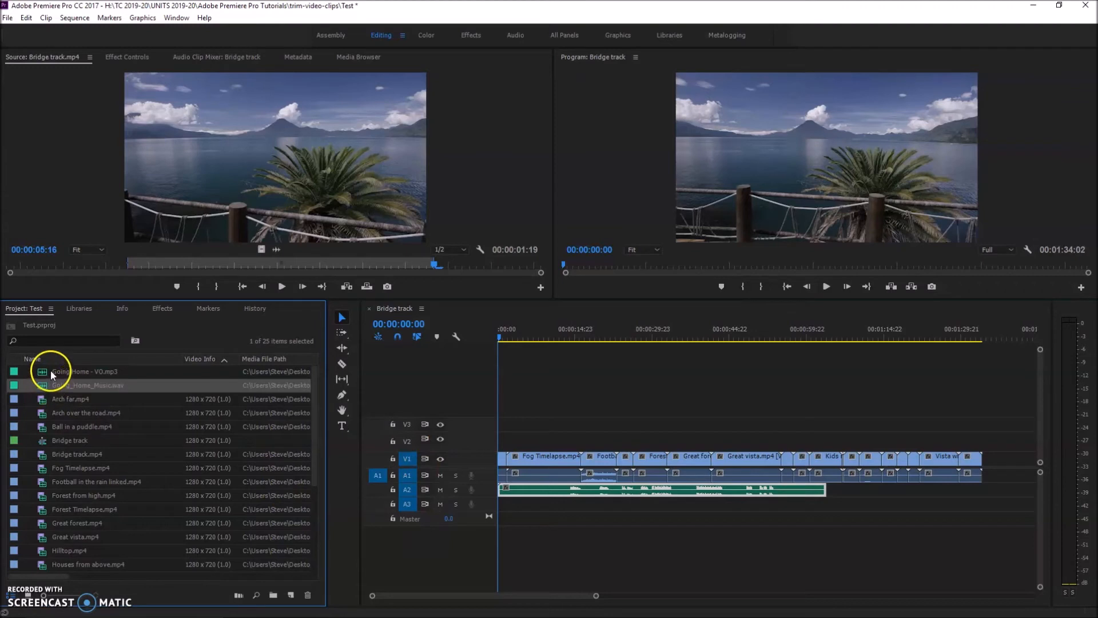
left_click_drag(51, 374, 506, 508)
Scrub through the sequence from its start to past 00:00:44:10 to preview the assembled clips
left_click(496, 362)
left_click_drag(498, 338, 472, 341)
left_click(573, 388)
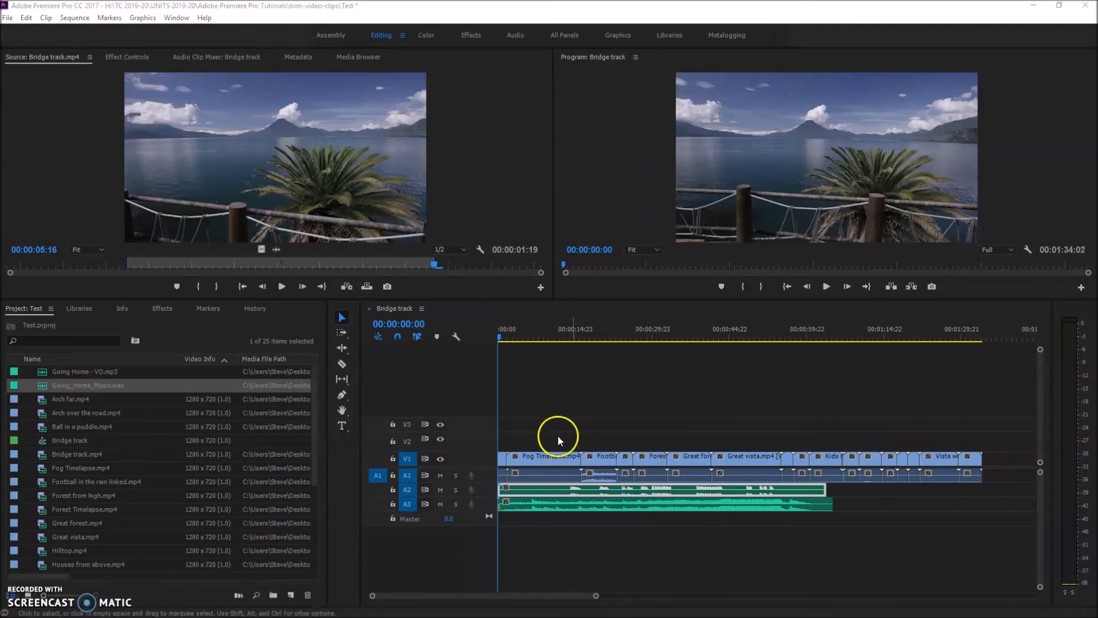
left_click_drag(501, 338, 726, 345)
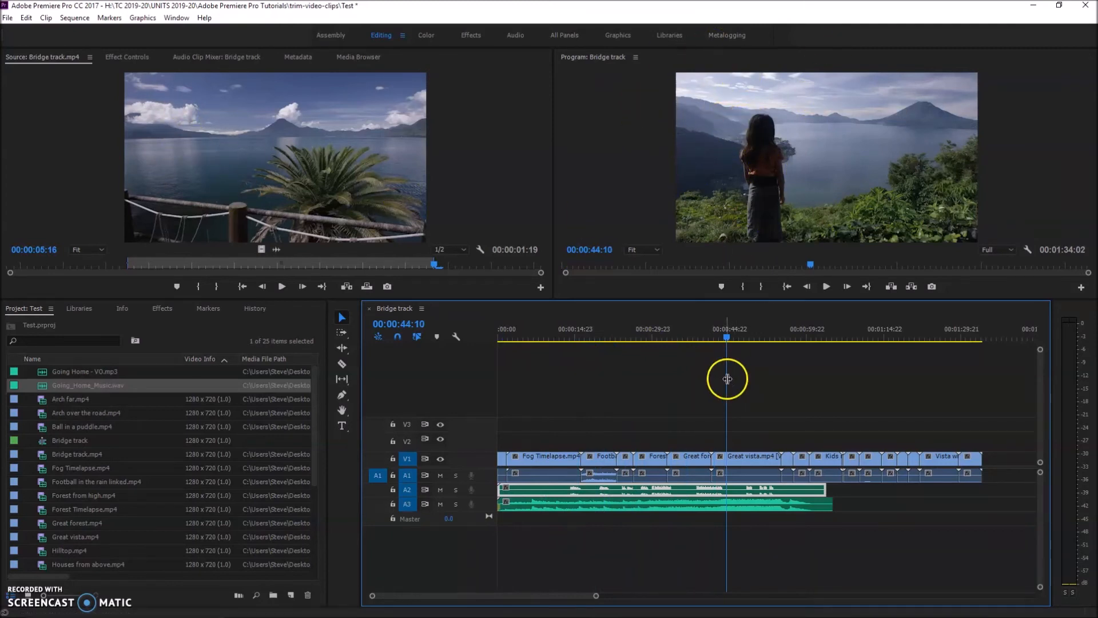
left_click_drag(728, 336, 772, 337)
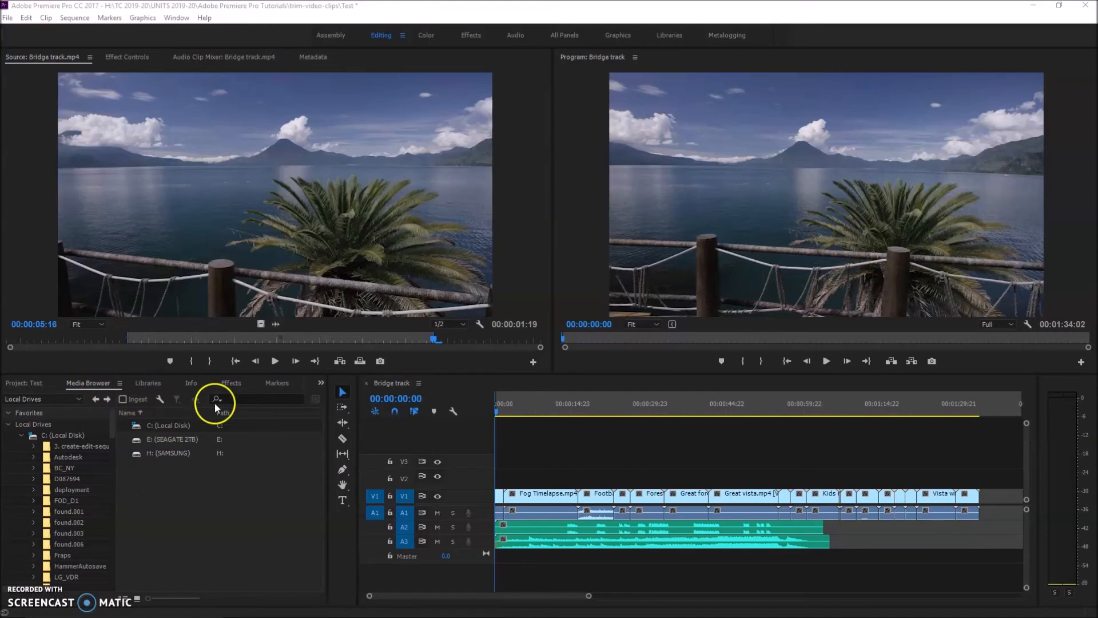
Browse the local C: drive in the Media Browser and switch to the home directory
left_click(55, 436)
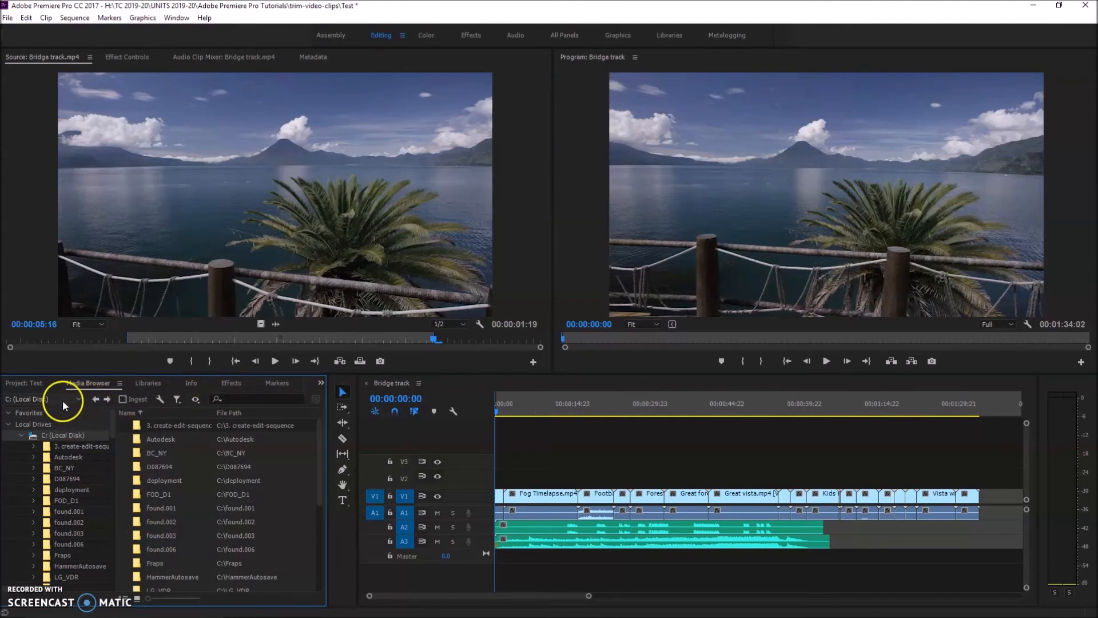
left_click(77, 399)
left_click(63, 438)
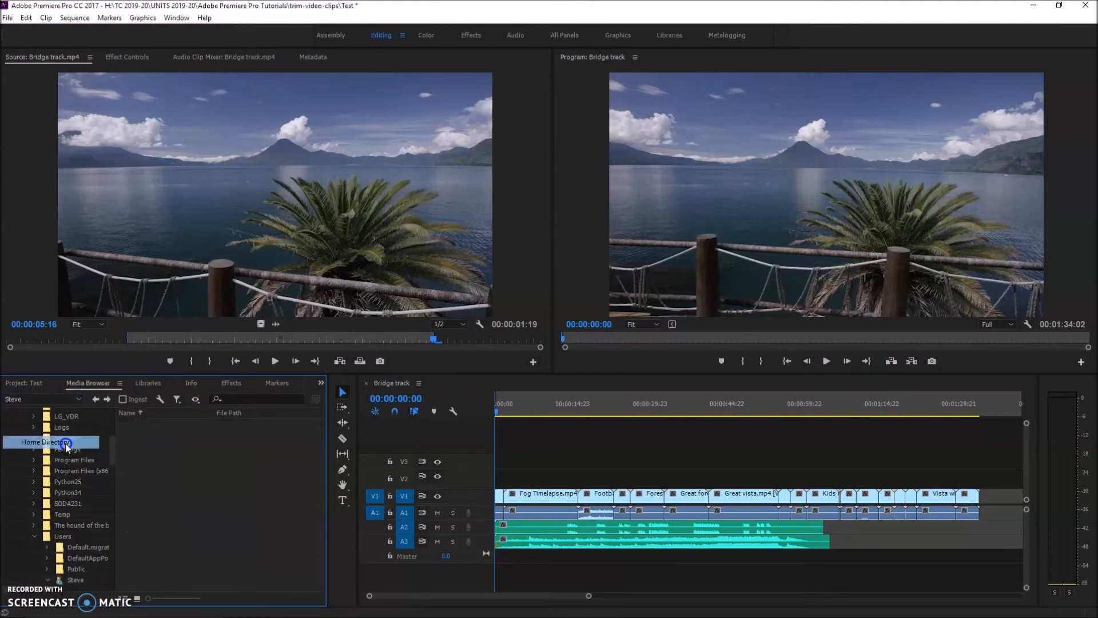
Search the home directory for Desktop, open that folder and go into its trim-video-clips folder
left_click(219, 400)
type("DEsktop")
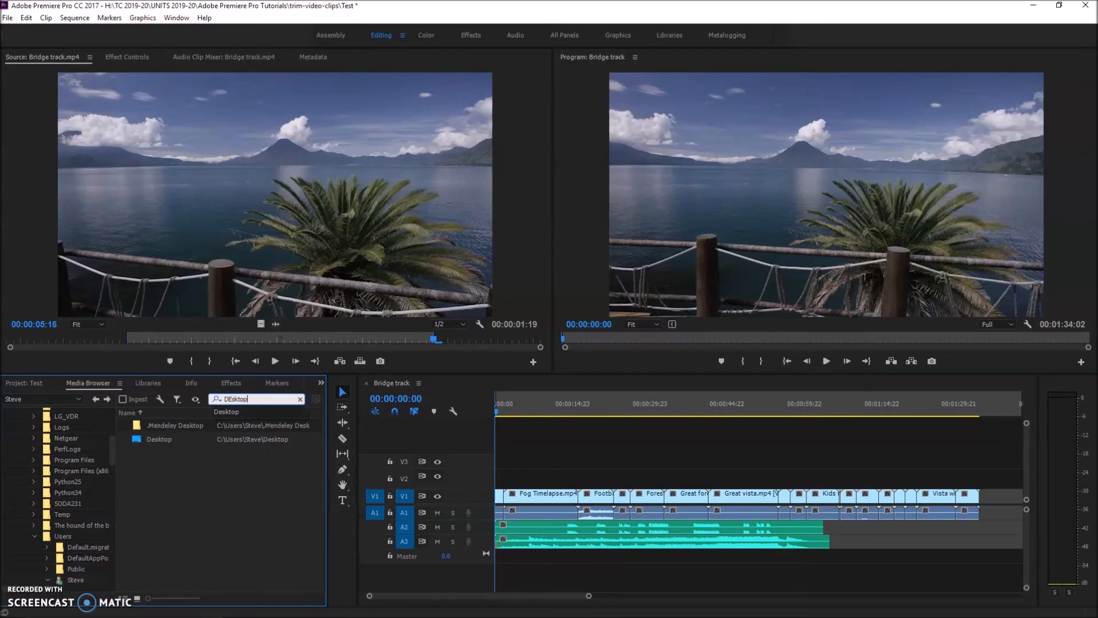
double_click(246, 440)
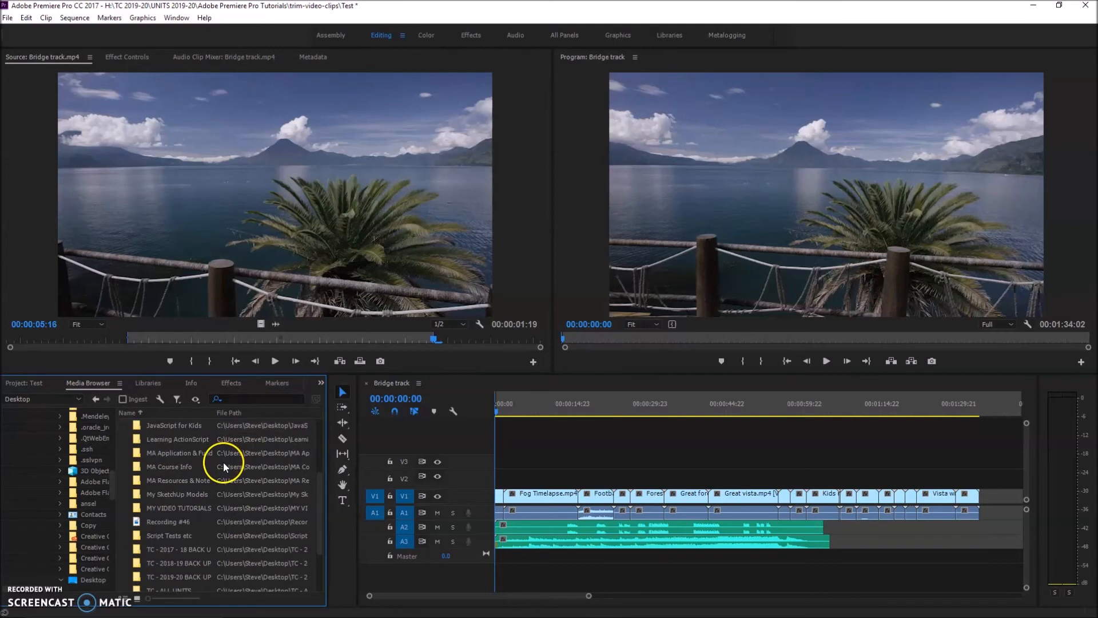
scroll(228, 473, "down", 3)
double_click(173, 555)
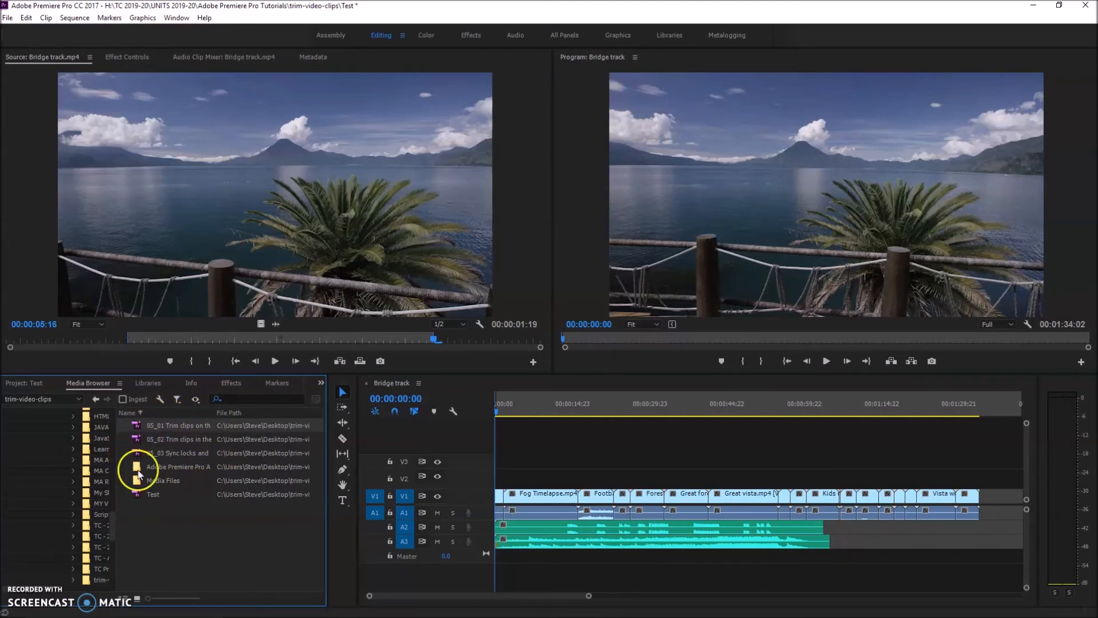
Show the project media as thumbnails, look through the clips, and return to the list view
left_click(24, 383)
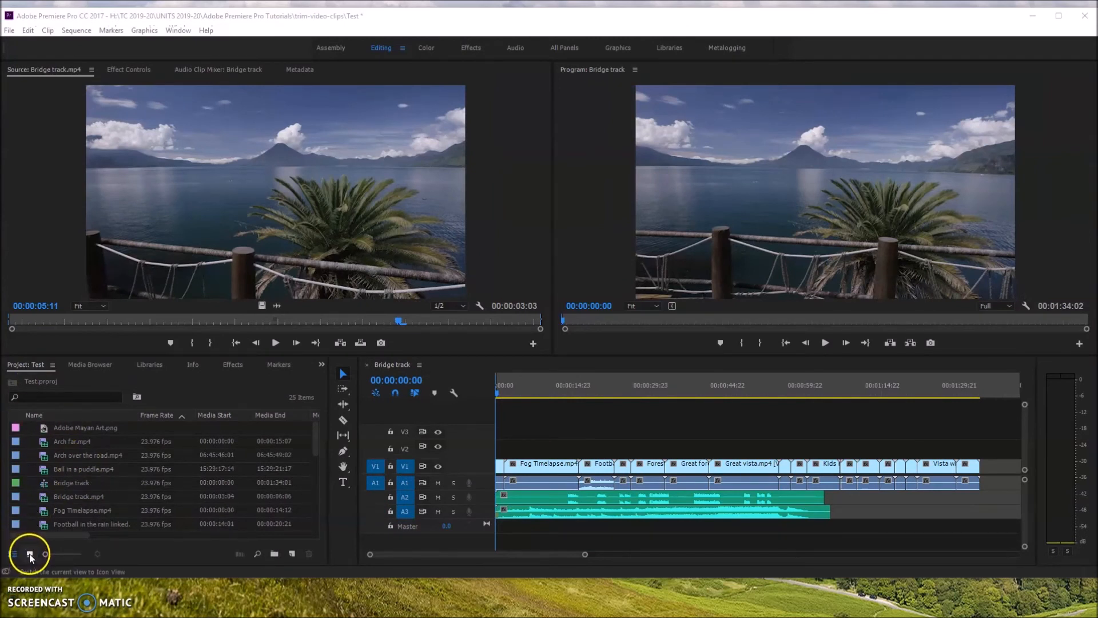
left_click(30, 554)
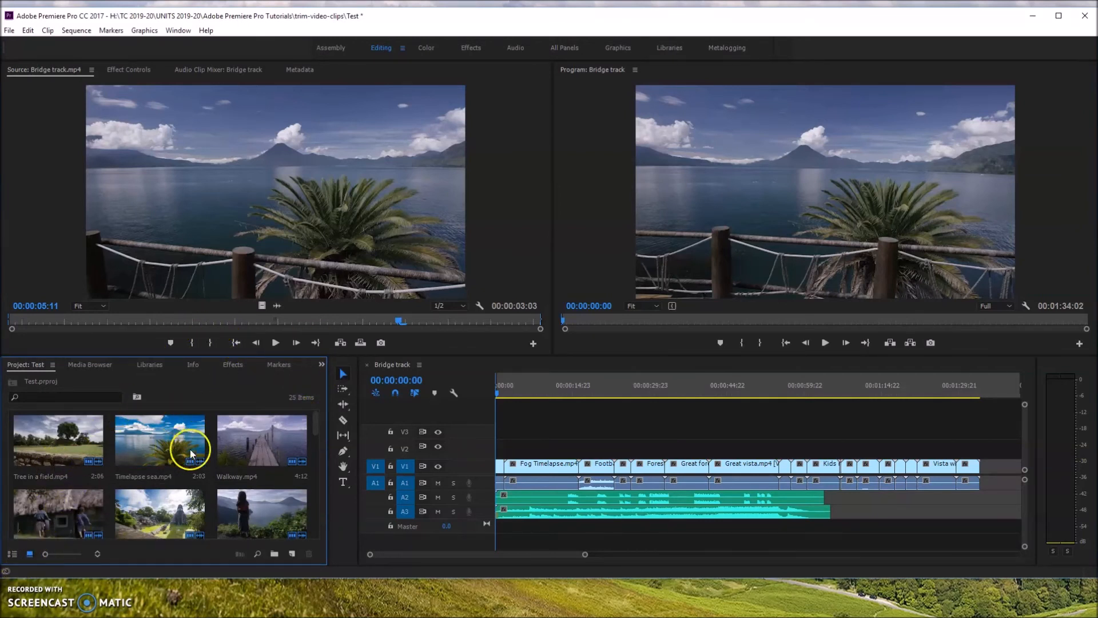
scroll(193, 469, "down", 1)
scroll(182, 463, "up", 1)
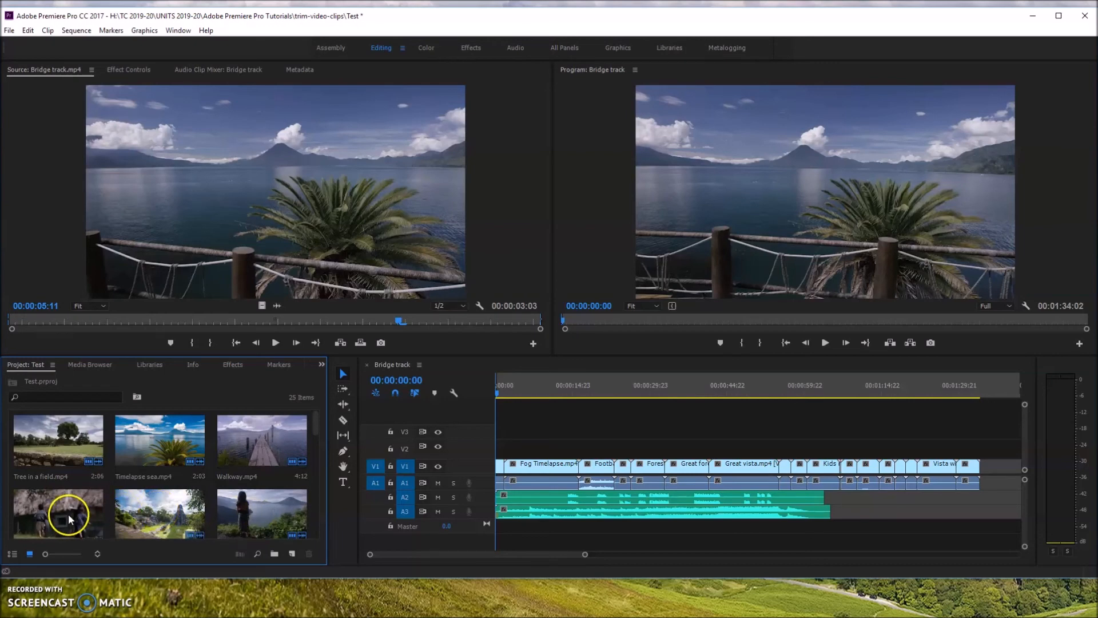
left_click(12, 553)
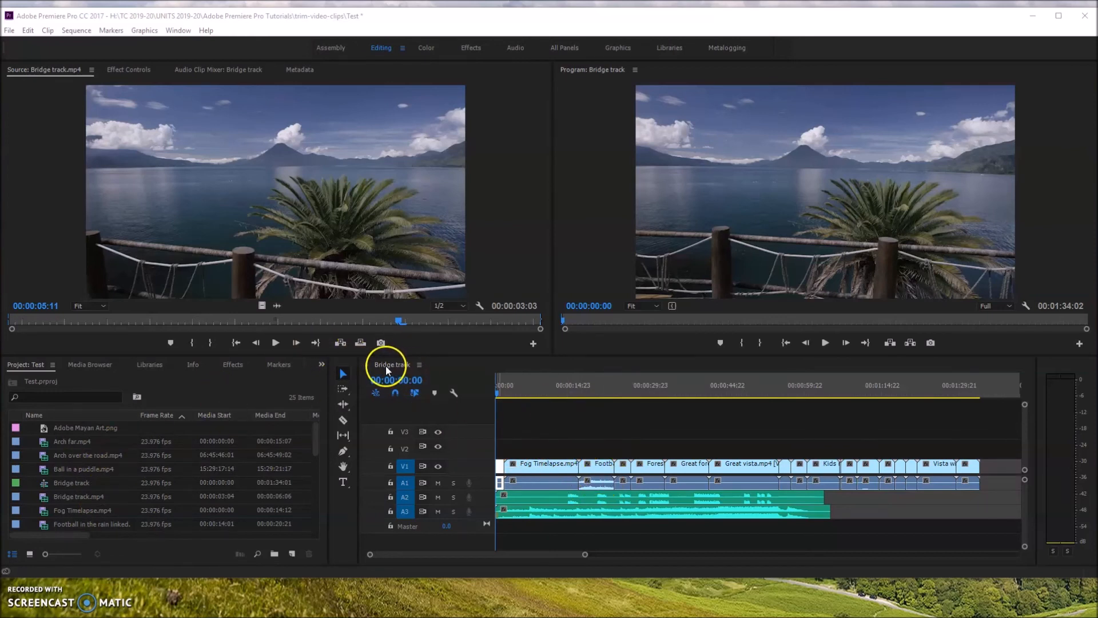
left_click(50, 482)
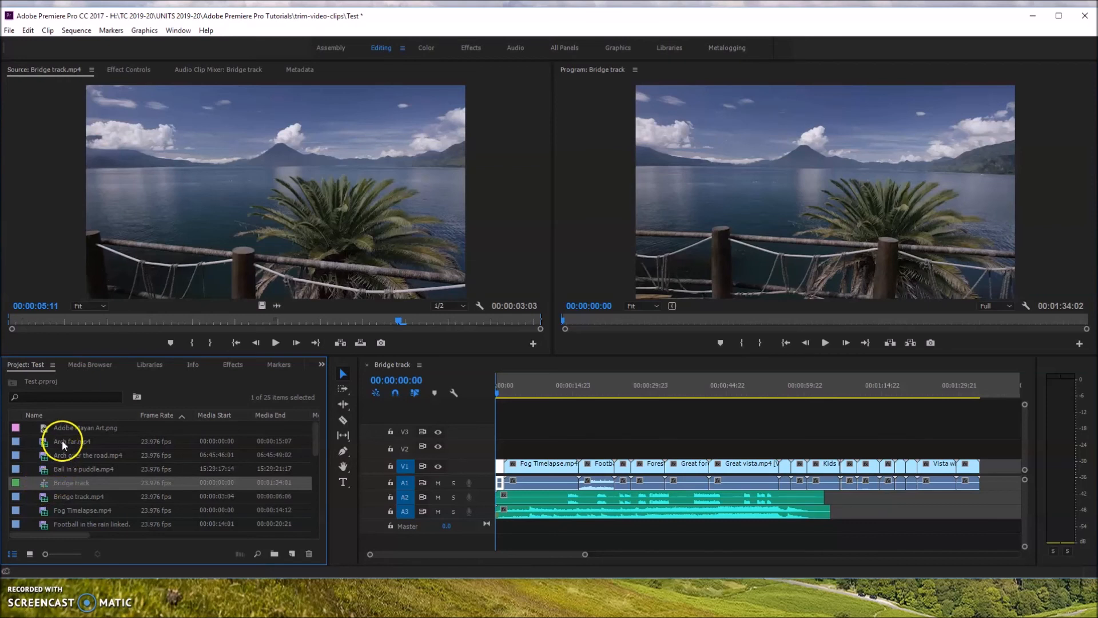
right_click(75, 483)
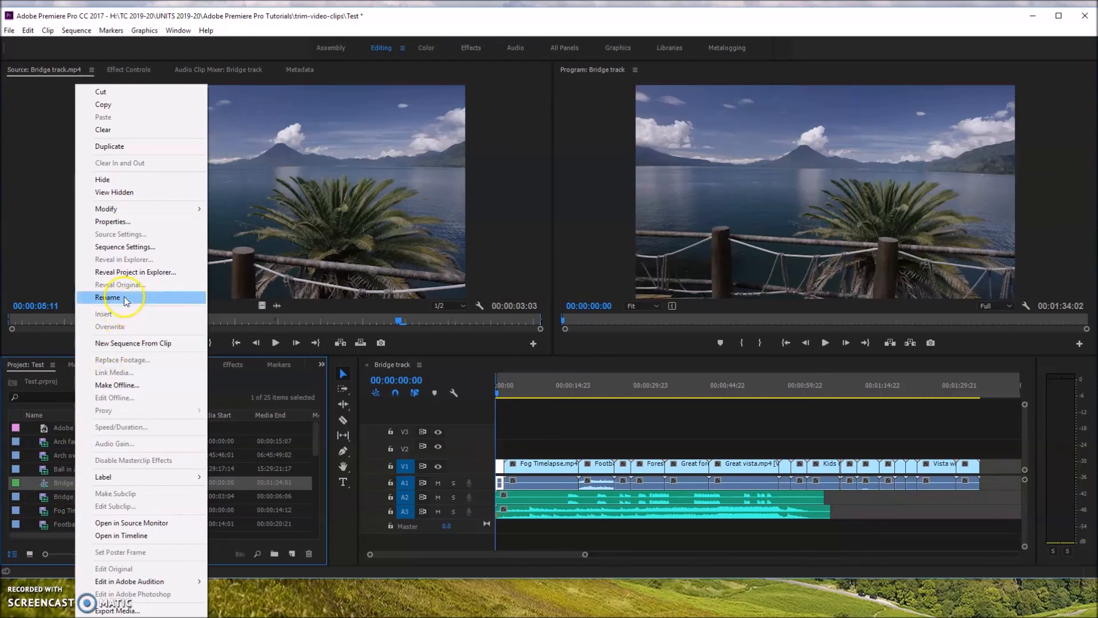
left_click(56, 471)
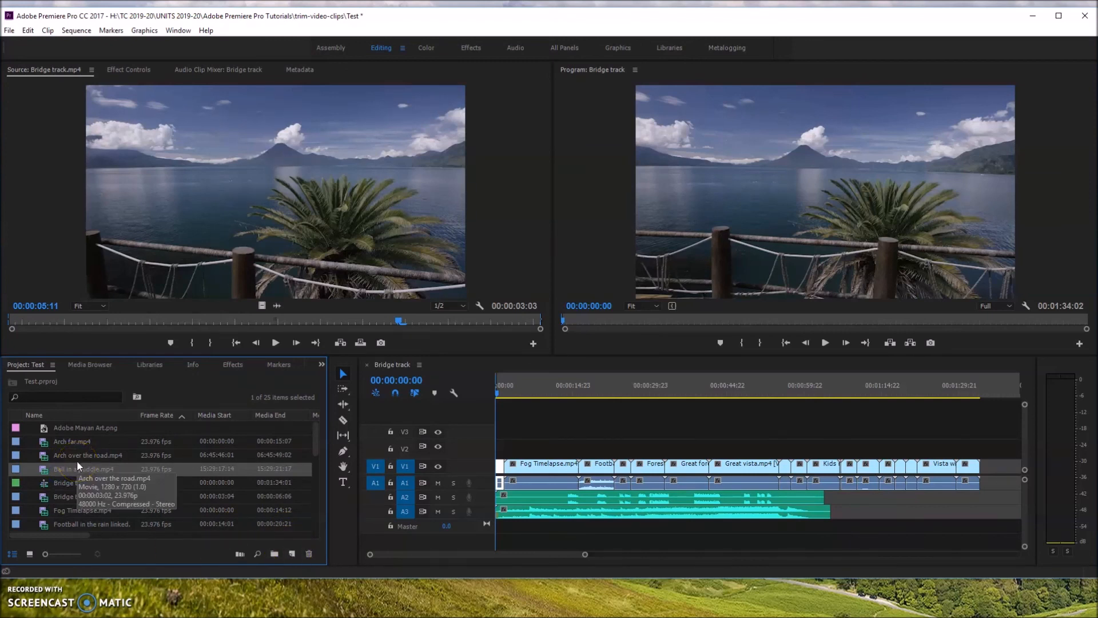
Create a bin named Test Media and move Arch far.mp4, Arch over the road.mp4 and Ball in a puddle.mp4 into it
left_click(275, 554)
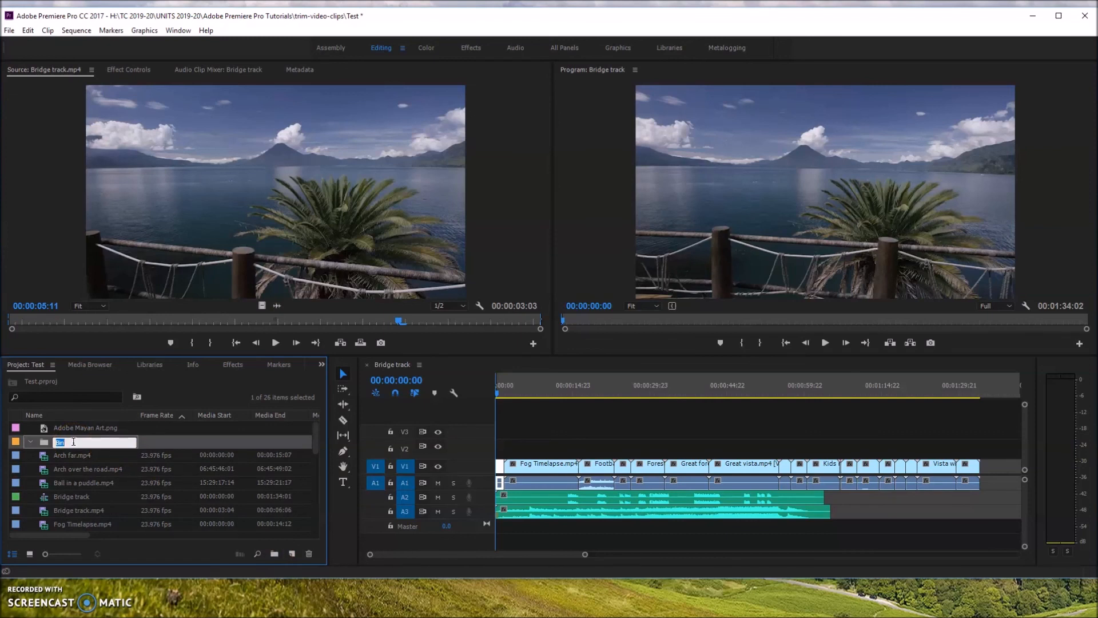
type("Test Media")
left_click(73, 453)
left_click(70, 483, "shift")
left_click_drag(64, 458, 66, 442)
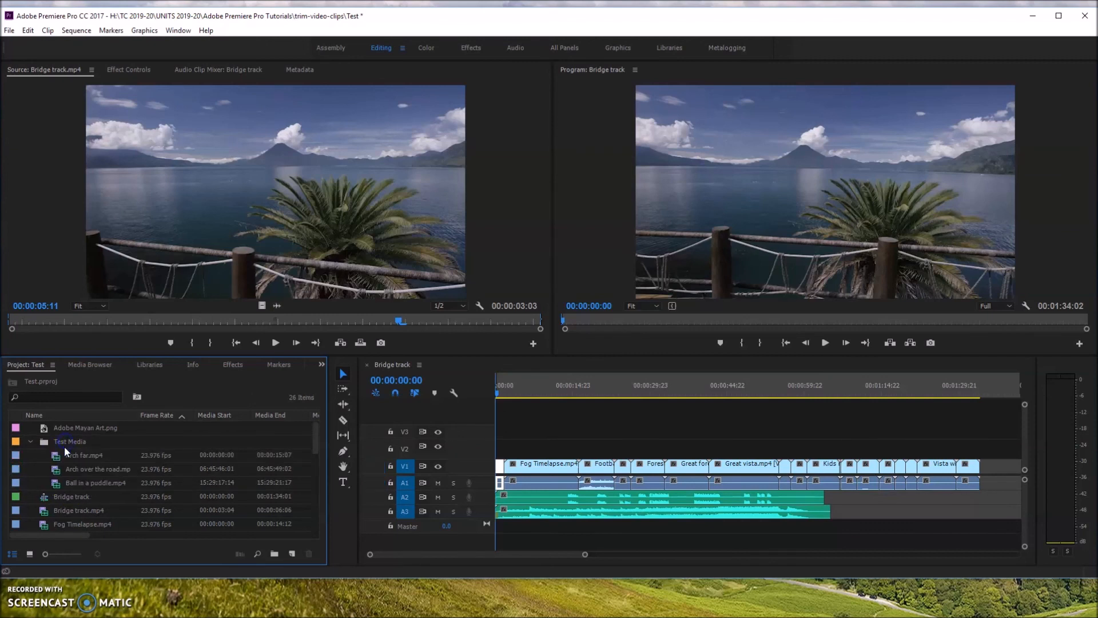
left_click(32, 441)
left_click(33, 441)
scroll(84, 521, "down", 1)
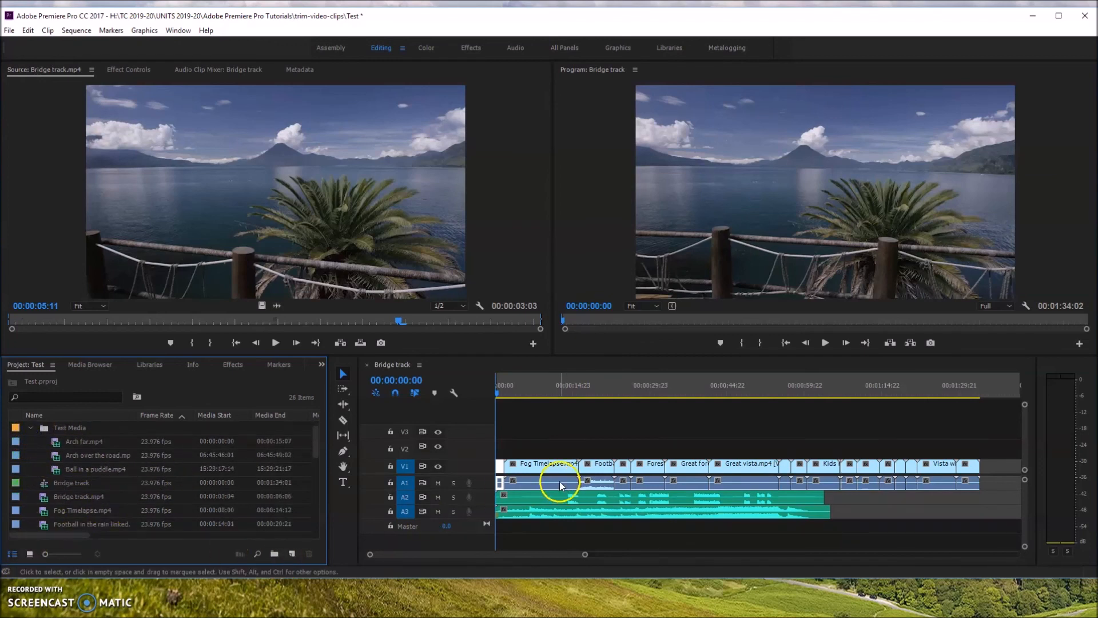